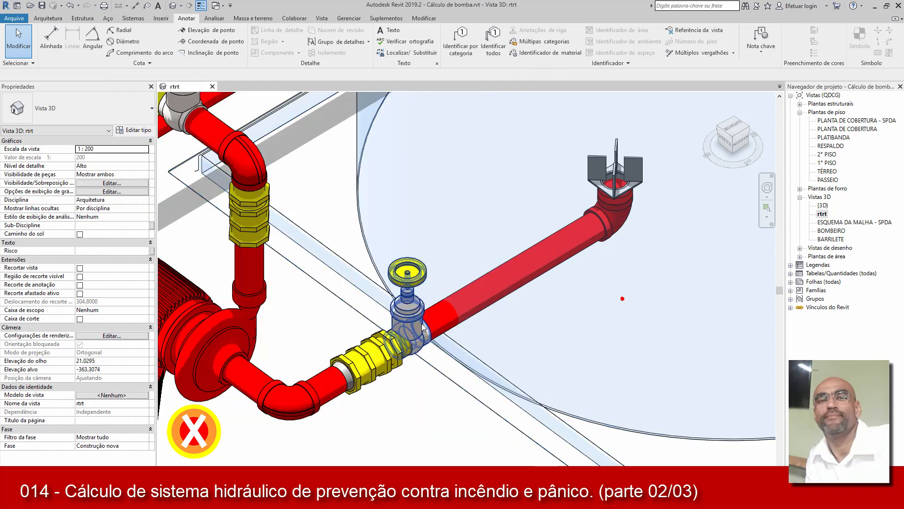
Examine the short upper pipe and the vertical pipe at hydrant H1 and open the C - COMPRIMENTO DOS TUBOS schedule
{"action": "scroll", "coordinate": [422, 323], "scroll_direction": "down", "scroll_amount": 2}
{"action": "scroll", "coordinate": [429, 322], "scroll_direction": "down", "scroll_amount": 4}
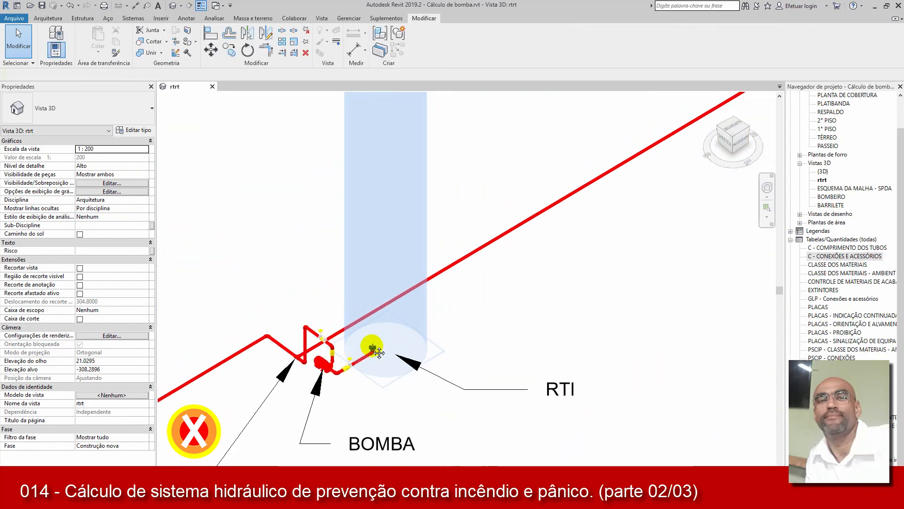
{"action": "middle_click_drag", "start_coordinate": [369, 347], "coordinate": [475, 338]}
{"action": "scroll", "coordinate": [465, 254], "scroll_direction": "up", "scroll_amount": 6}
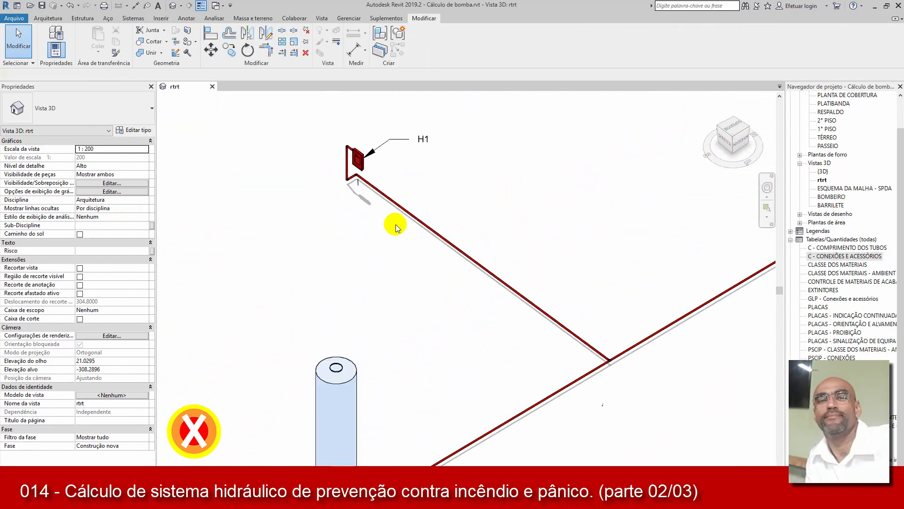
{"action": "scroll", "coordinate": [318, 132], "scroll_direction": "up", "scroll_amount": 4}
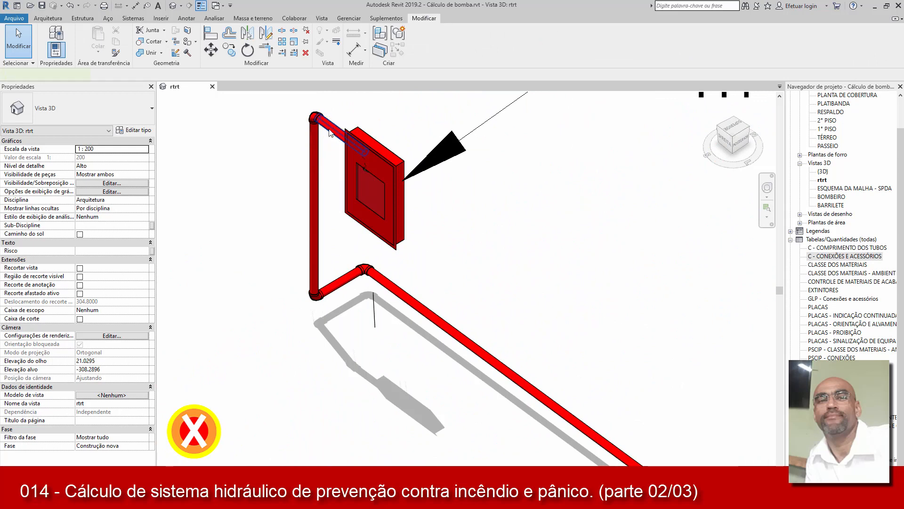
{"action": "left_click", "coordinate": [330, 133]}
{"action": "left_click", "coordinate": [316, 158]}
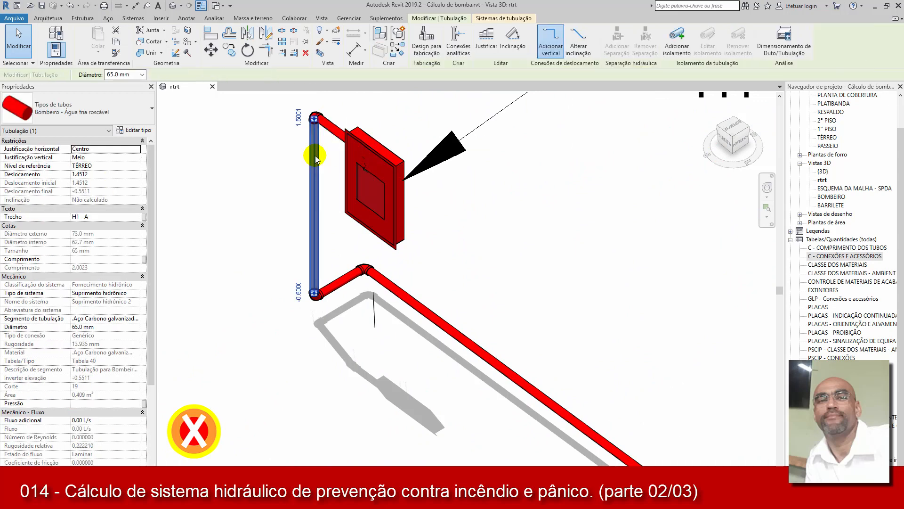
{"action": "middle_click_drag", "start_coordinate": [401, 274], "coordinate": [401, 253]}
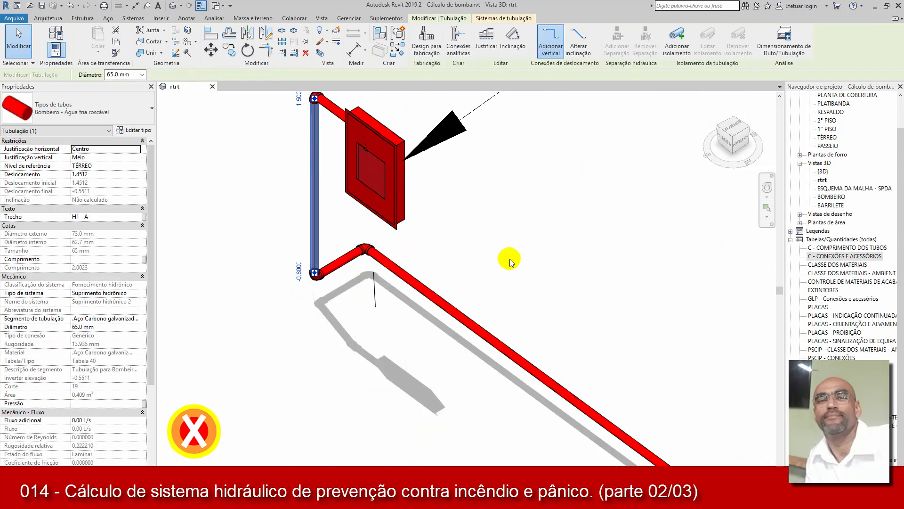
{"action": "left_click", "coordinate": [830, 248]}
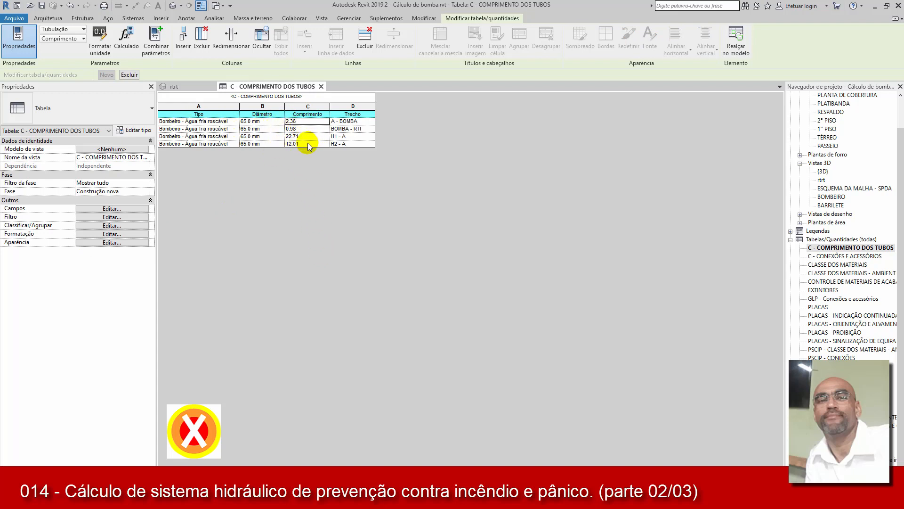
Return to the rtrt 3D view and check the shared Trecho parameter of the pipes and fittings around hydrant H1
{"action": "left_click", "coordinate": [193, 86]}
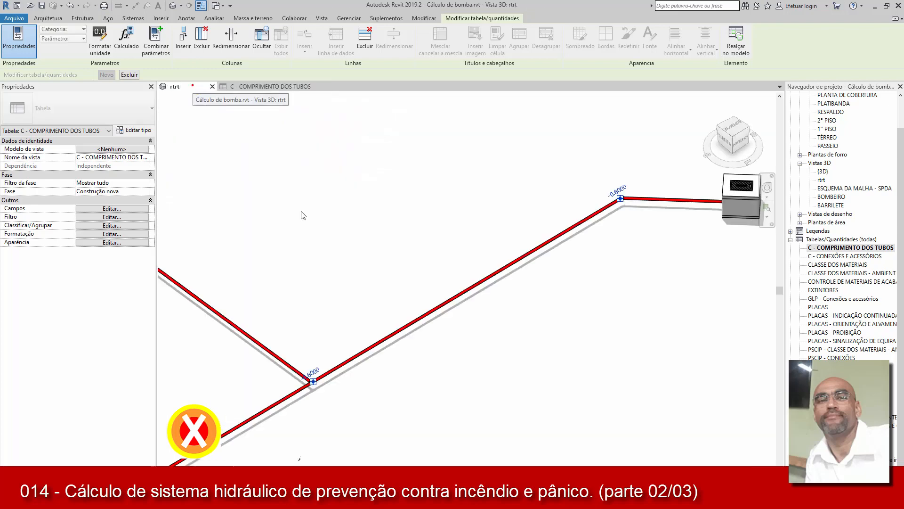
{"action": "left_click", "coordinate": [395, 233]}
{"action": "scroll", "coordinate": [397, 229], "scroll_direction": "down", "scroll_amount": 5}
{"action": "middle_click_drag", "start_coordinate": [292, 216], "coordinate": [489, 234]}
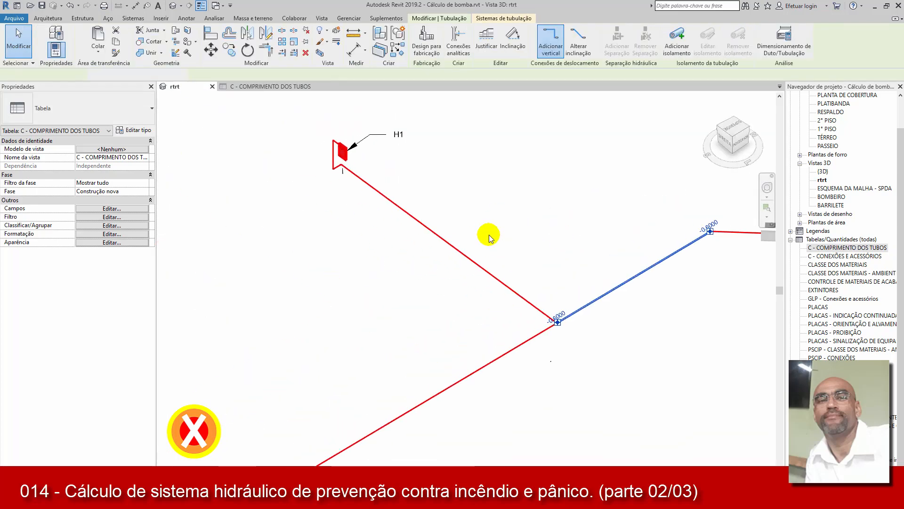
{"action": "key", "text": "Escape"}
{"action": "scroll", "coordinate": [329, 142], "scroll_direction": "up", "scroll_amount": 4}
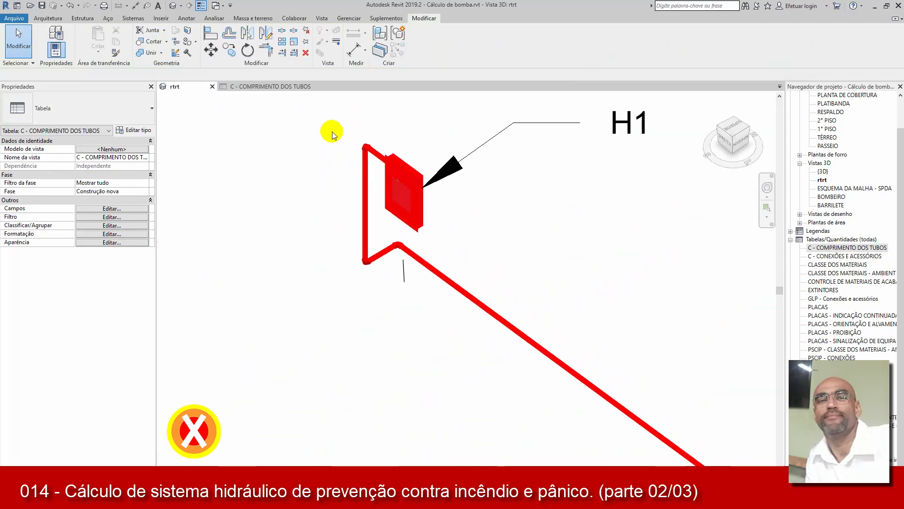
{"action": "left_click_drag", "start_coordinate": [332, 131], "coordinate": [401, 299]}
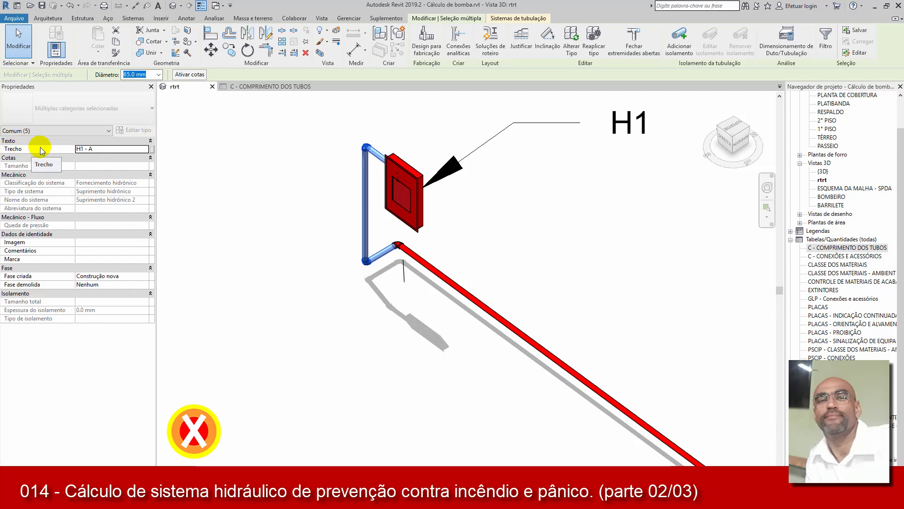
{"action": "left_click", "coordinate": [331, 304]}
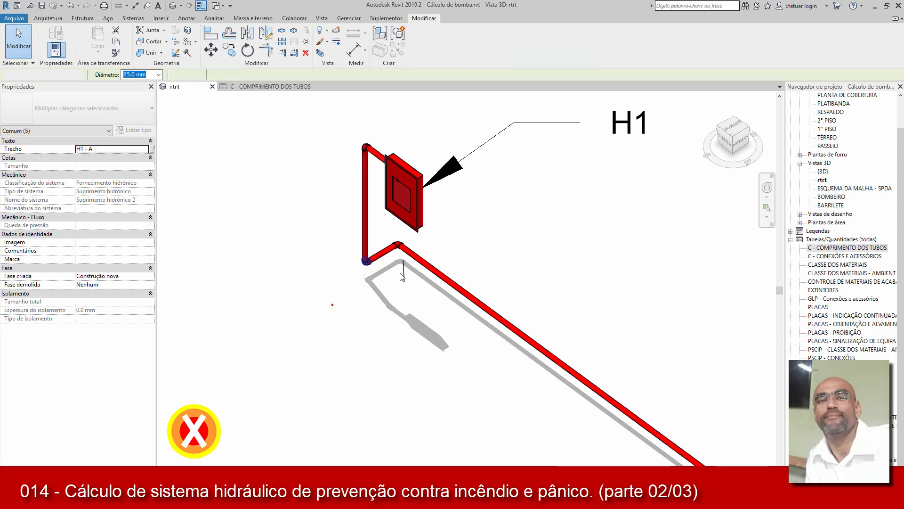
Inspect each pipe between hydrant H1 and the main line individually to check its Trecho parameter
{"action": "scroll", "coordinate": [383, 218], "scroll_direction": "down", "scroll_amount": 3}
{"action": "scroll", "coordinate": [329, 188], "scroll_direction": "up", "scroll_amount": 3}
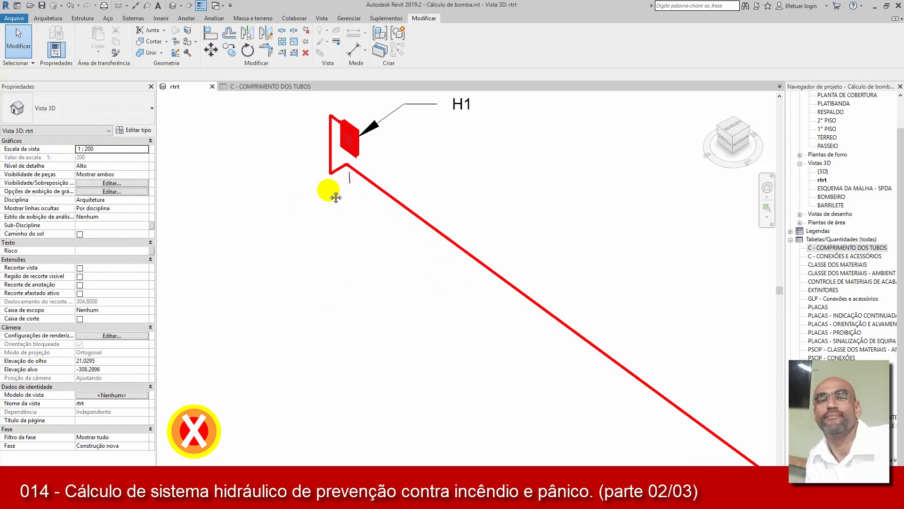
{"action": "scroll", "coordinate": [339, 119], "scroll_direction": "up", "scroll_amount": 2}
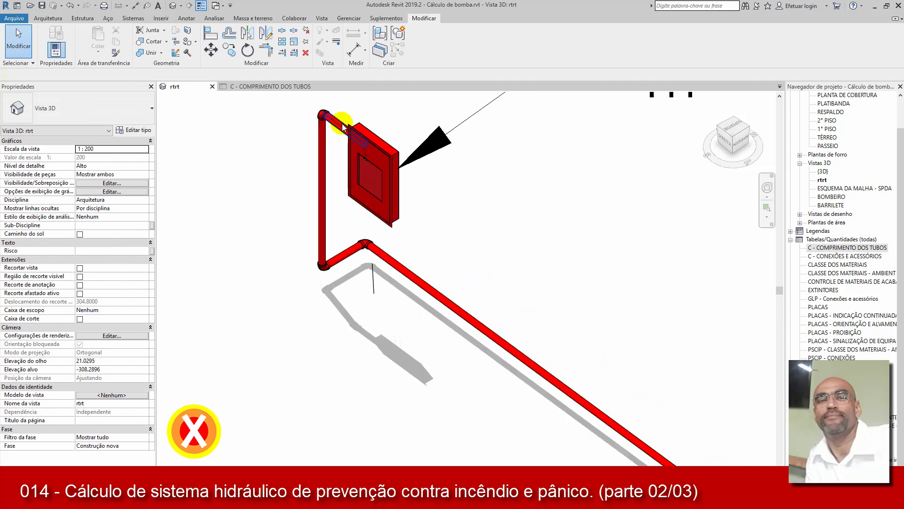
{"action": "left_click", "coordinate": [335, 133]}
{"action": "left_click", "coordinate": [323, 174]}
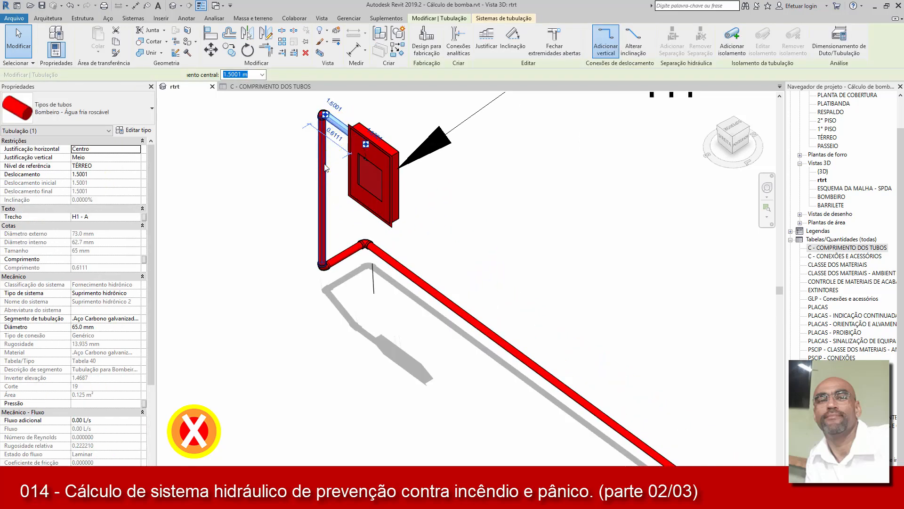
{"action": "left_click", "coordinate": [350, 248]}
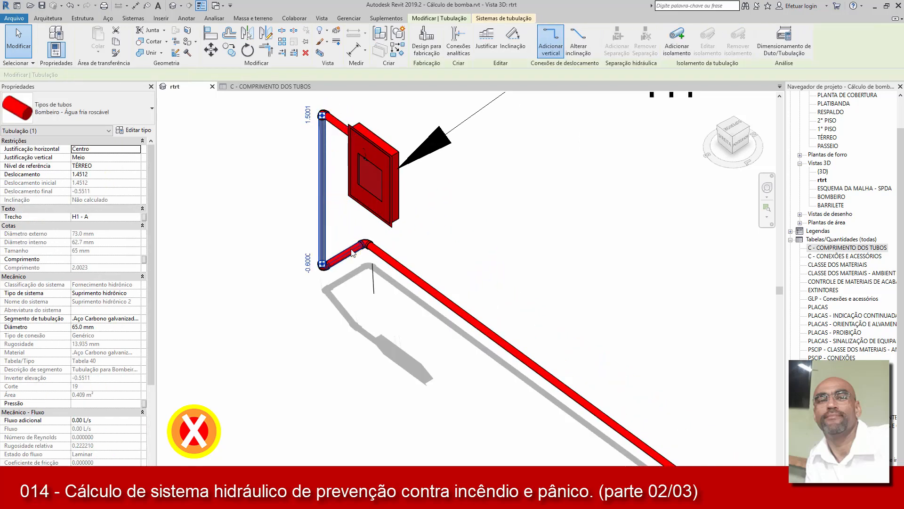
{"action": "left_click", "coordinate": [385, 255]}
{"action": "scroll", "coordinate": [358, 245], "scroll_direction": "down", "scroll_amount": 1}
{"action": "scroll", "coordinate": [358, 247], "scroll_direction": "down", "scroll_amount": 5}
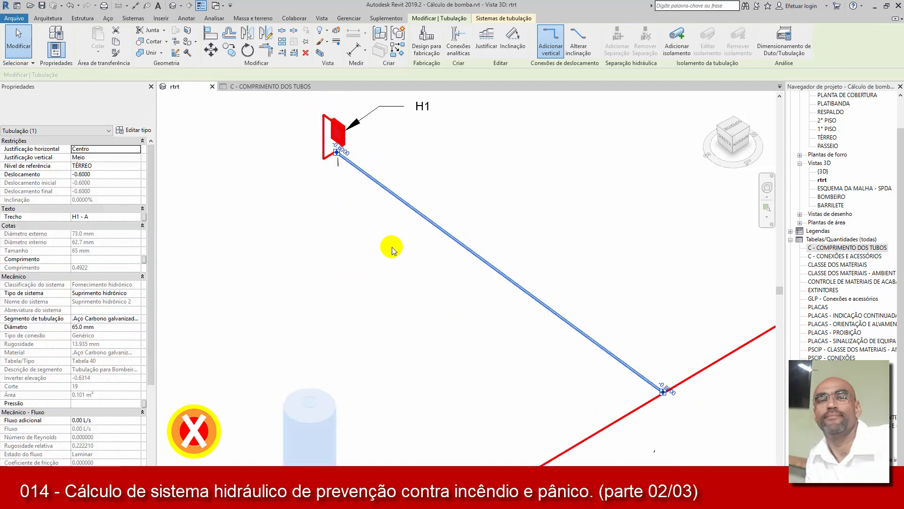
{"action": "left_click", "coordinate": [361, 221]}
Assign the Trecho value H1 - A to the long pipe running from hydrant H1 to the main line
{"action": "scroll", "coordinate": [361, 222], "scroll_direction": "down", "scroll_amount": 1}
{"action": "middle_click_drag", "start_coordinate": [402, 262], "coordinate": [383, 242]}
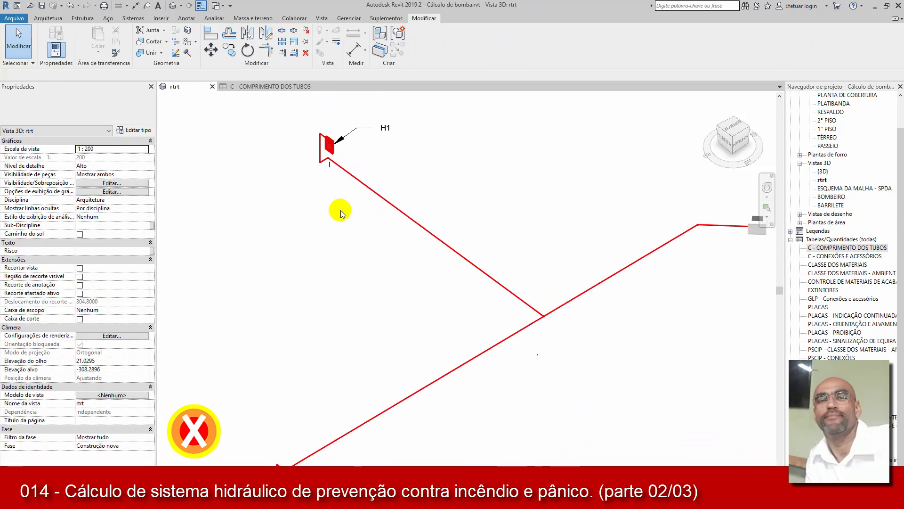
{"action": "scroll", "coordinate": [312, 143], "scroll_direction": "up", "scroll_amount": 4}
{"action": "scroll", "coordinate": [492, 310], "scroll_direction": "down", "scroll_amount": 2}
{"action": "middle_click_drag", "start_coordinate": [442, 328], "coordinate": [440, 253]}
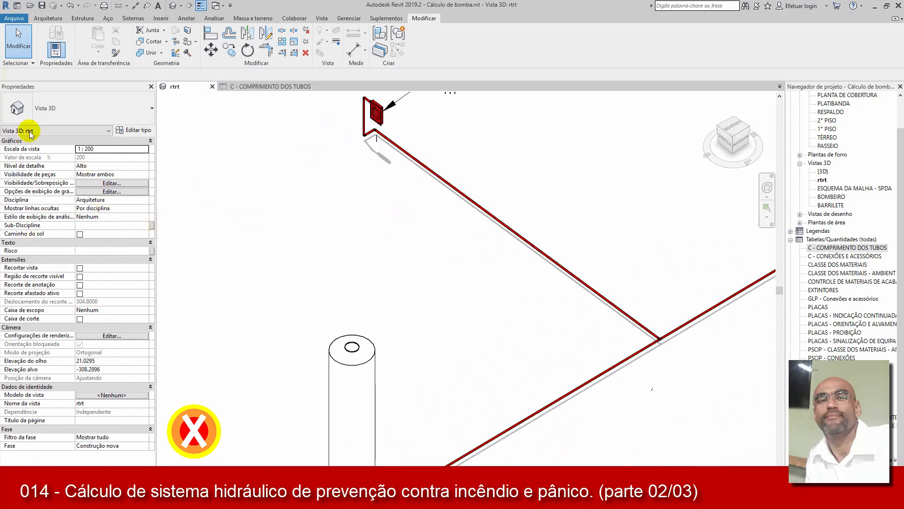
{"action": "left_click", "coordinate": [413, 158]}
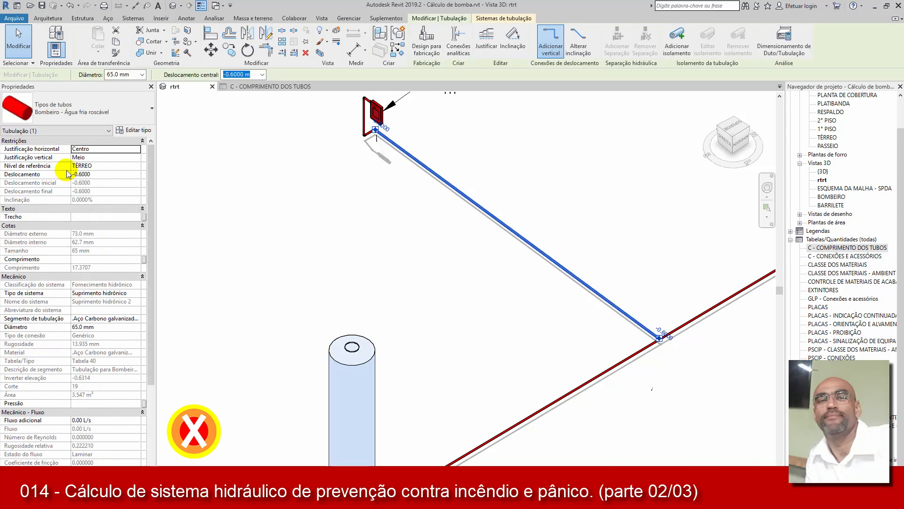
{"action": "left_click", "coordinate": [76, 216]}
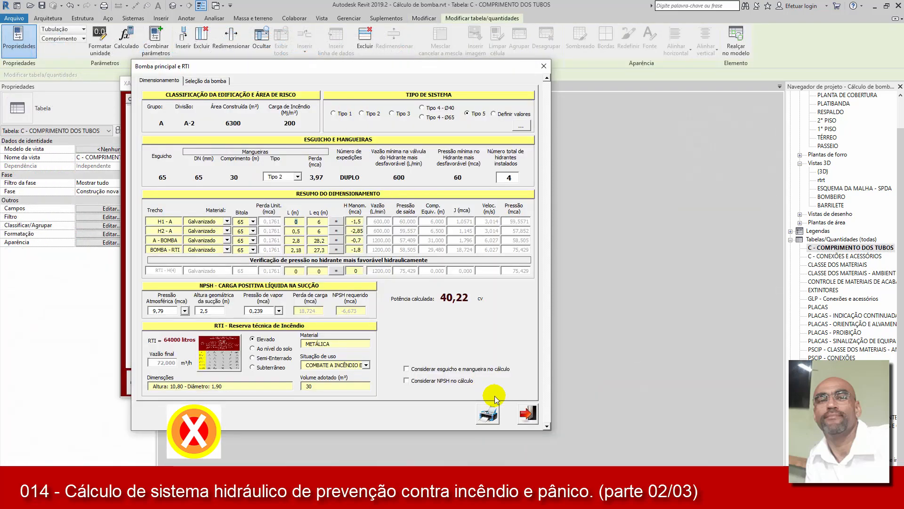
Rearrange the XAMÃ window and reopen its pump calculation dialog so that it sits beside the pipe length schedule
{"action": "left_click", "coordinate": [529, 415]}
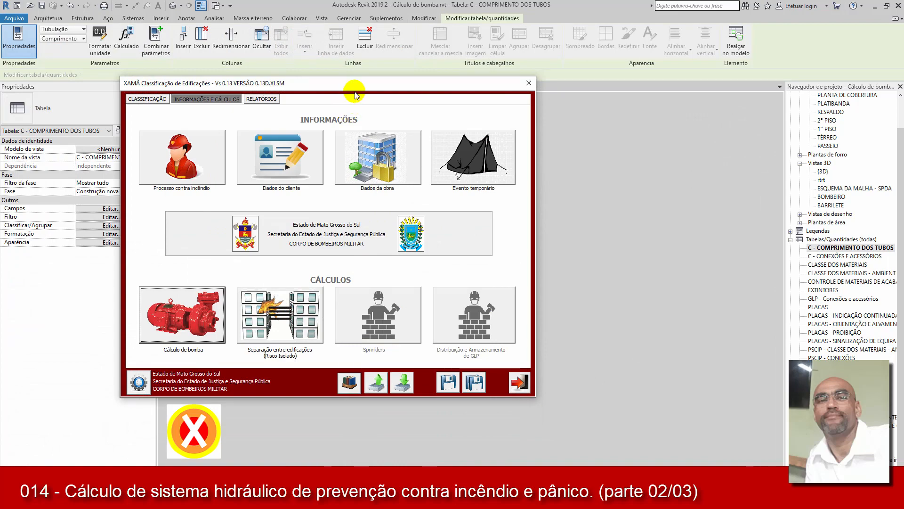
{"action": "left_click_drag", "start_coordinate": [364, 85], "coordinate": [672, 69]}
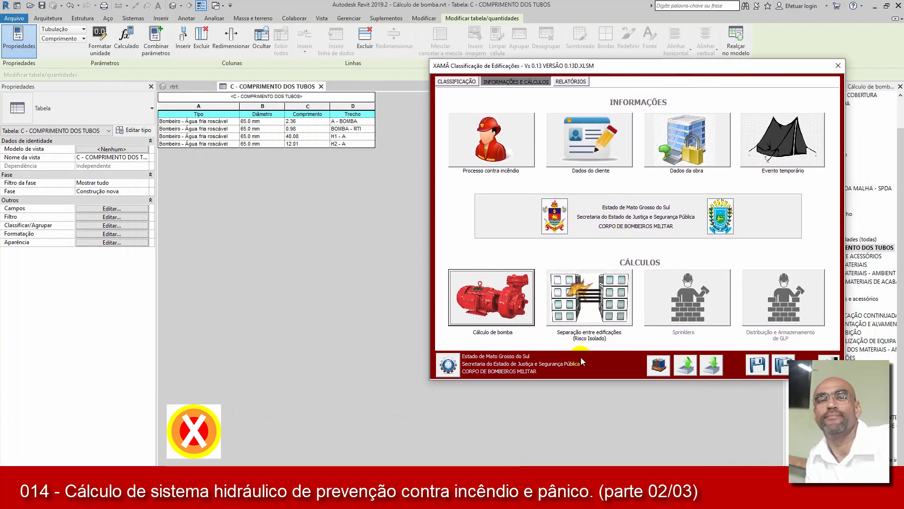
{"action": "left_click", "coordinate": [502, 311]}
{"action": "left_click_drag", "start_coordinate": [167, 75], "coordinate": [502, 37]}
{"action": "left_click_drag", "start_coordinate": [607, 42], "coordinate": [584, 40]}
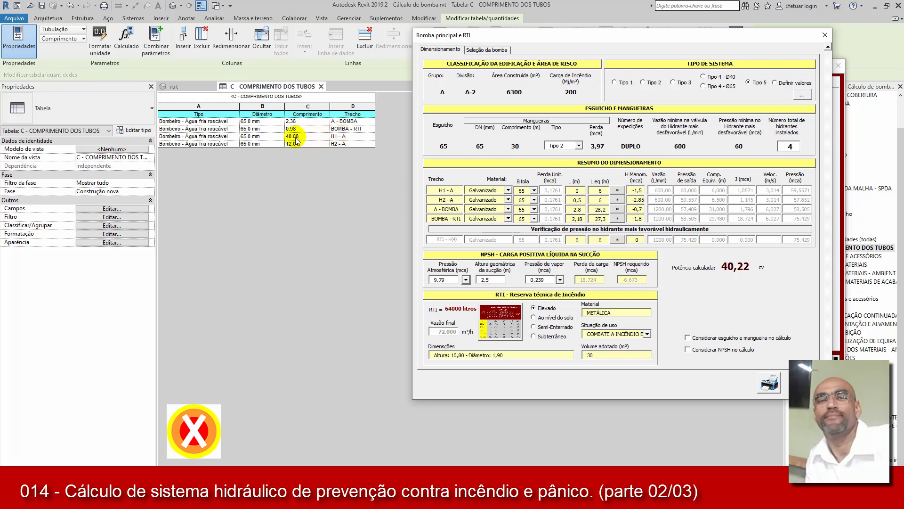
Set the pipe length L to 40,08 m for section H1 - A and 12,01 m for section H2 - A
{"action": "left_click", "coordinate": [575, 192]}
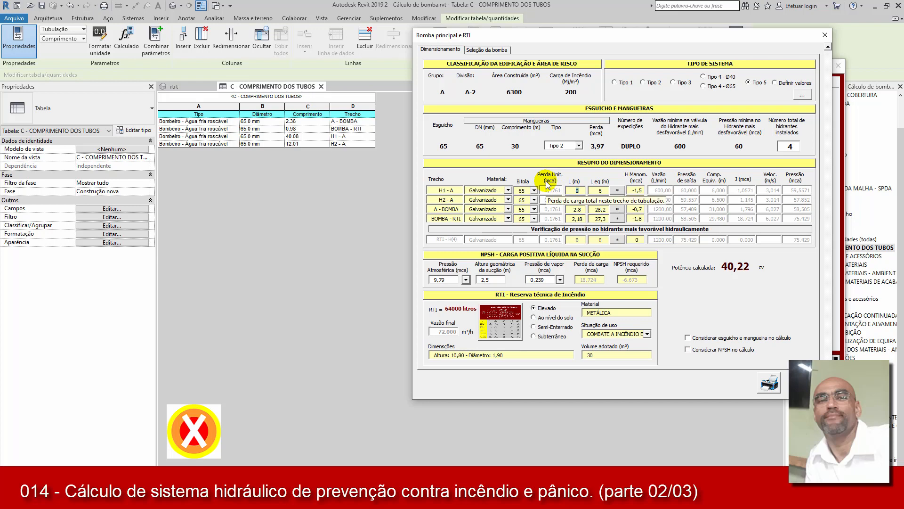
{"action": "type", "text": "40,08"}
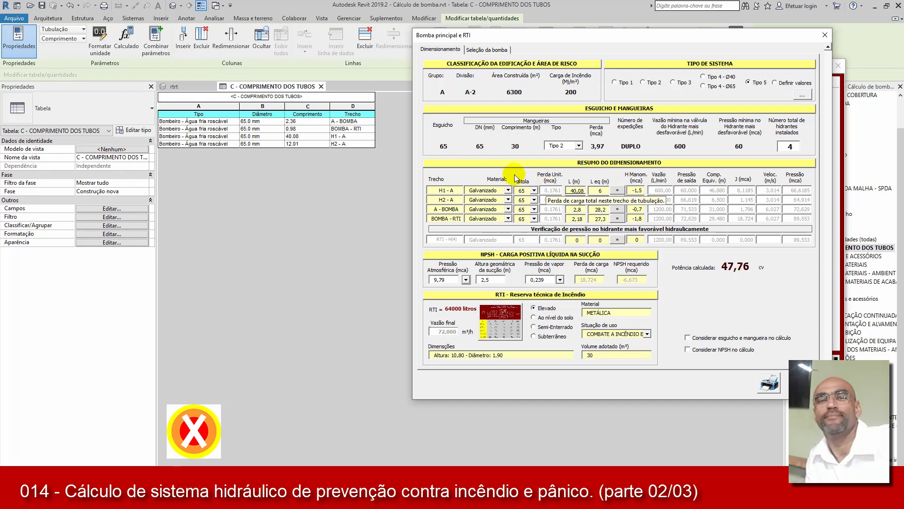
{"action": "left_click", "coordinate": [580, 201]}
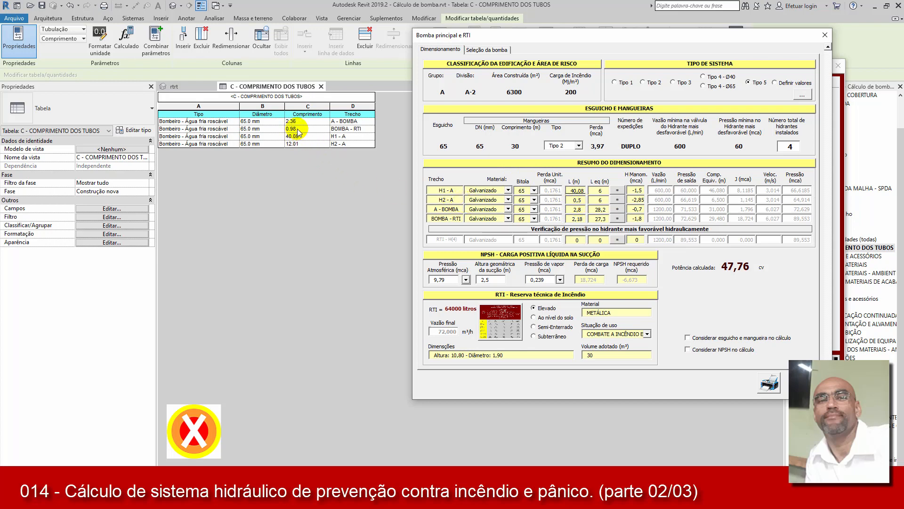
{"action": "left_click", "coordinate": [301, 145]}
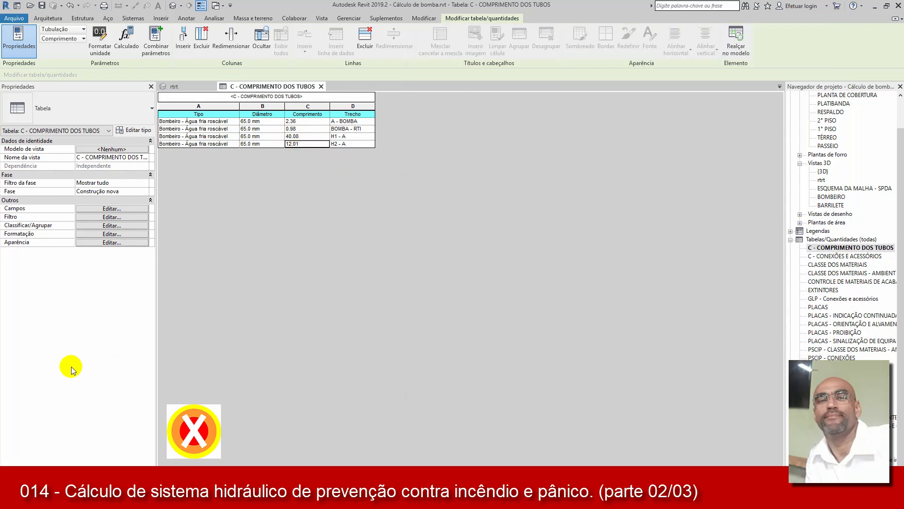
{"action": "left_click", "coordinate": [80, 499]}
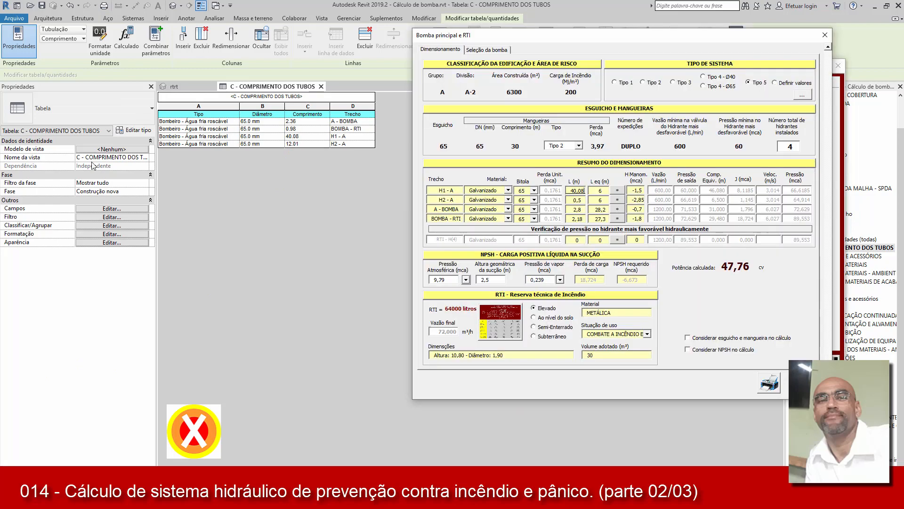
{"action": "left_click", "coordinate": [582, 211]}
{"action": "double_click", "coordinate": [583, 200]}
{"action": "type", "text": "12,01"}
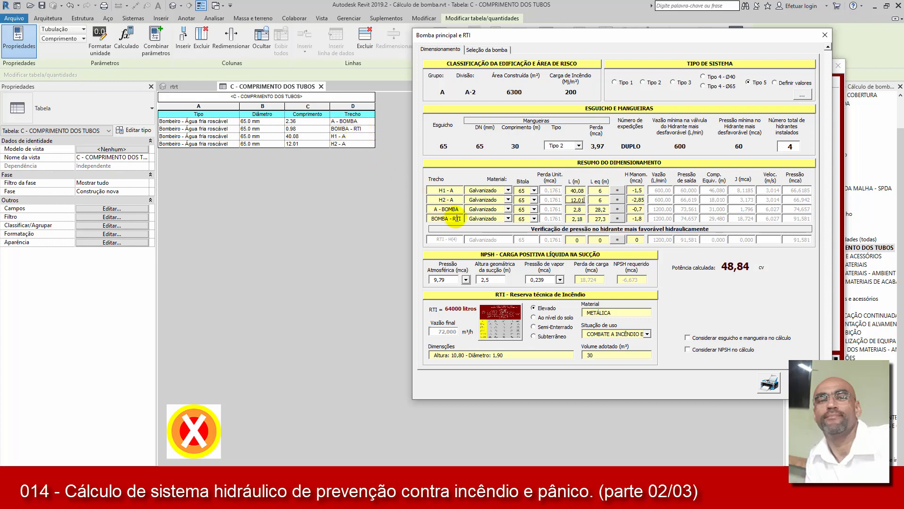
Set the pipe length L to 0,98 m for section BOMBA - RTI and 2,36 m for section A - BOMBA
{"action": "double_click", "coordinate": [567, 219]}
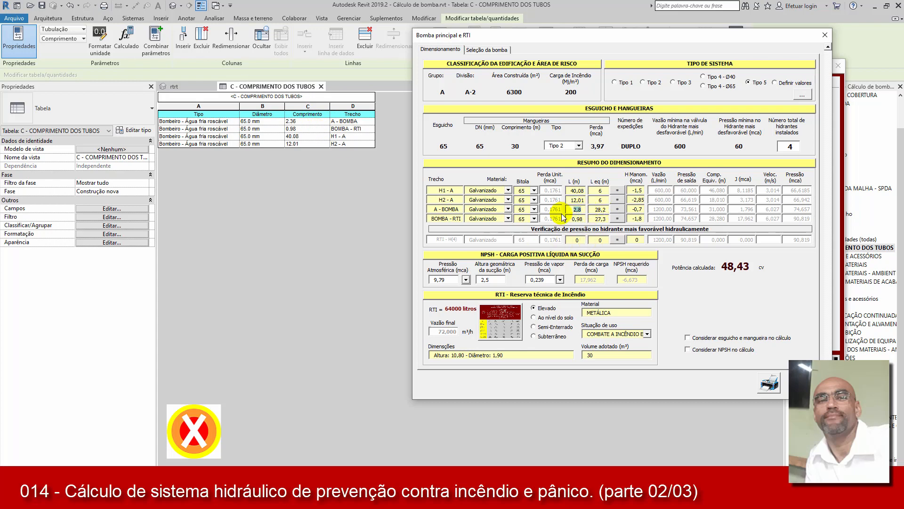
{"action": "type", "text": "2,"}
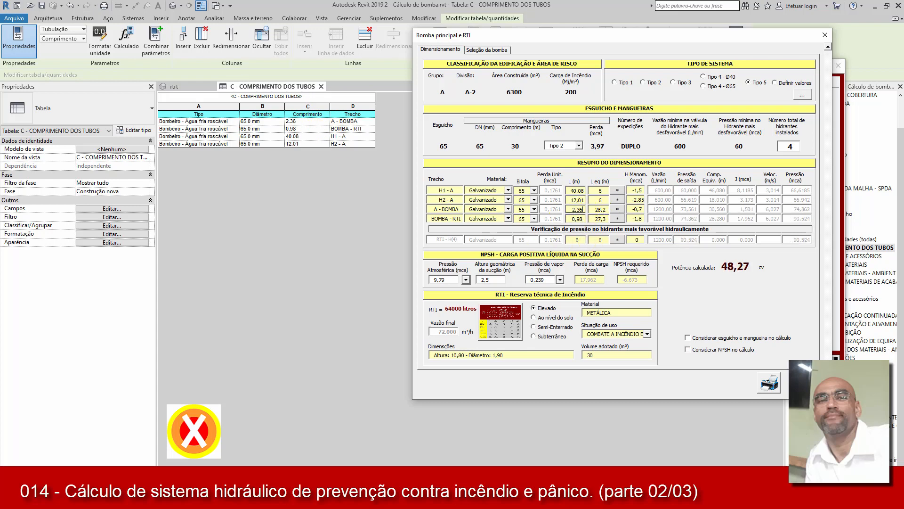
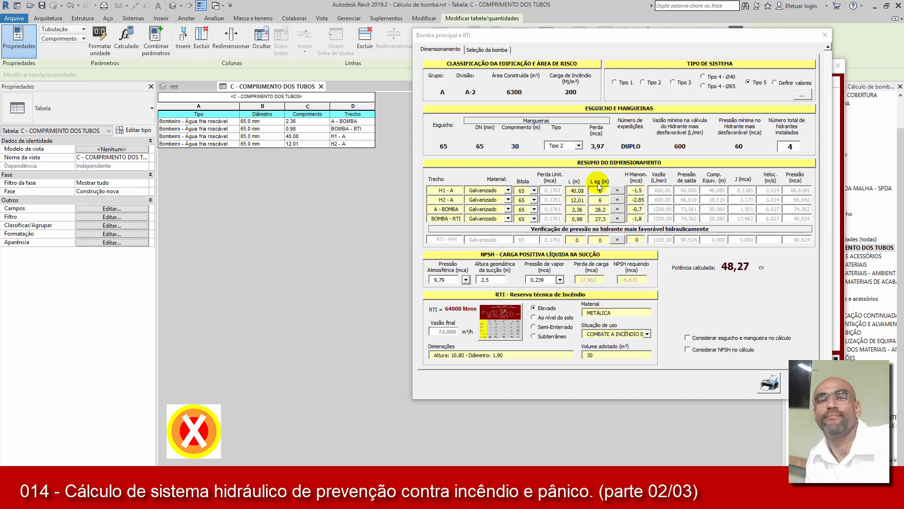
Set the equivalent length L eq of section H1 - A to 3 m
{"action": "double_click", "coordinate": [600, 190]}
{"action": "type", "text": "3"}
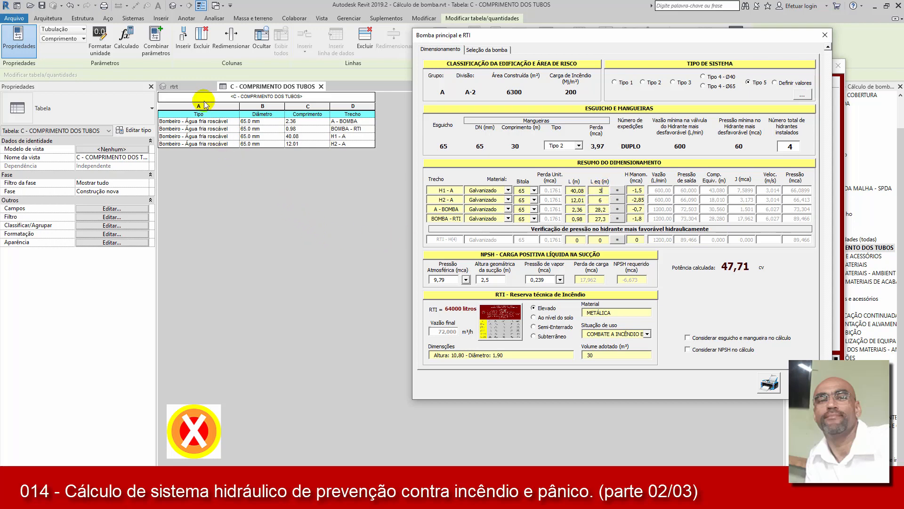
Switch to the rtrt 3D view in Revit and examine the pipe route at hydrant H1
{"action": "left_click", "coordinate": [174, 87]}
{"action": "left_click", "coordinate": [391, 293]}
{"action": "scroll", "coordinate": [392, 293], "scroll_direction": "down", "scroll_amount": 2}
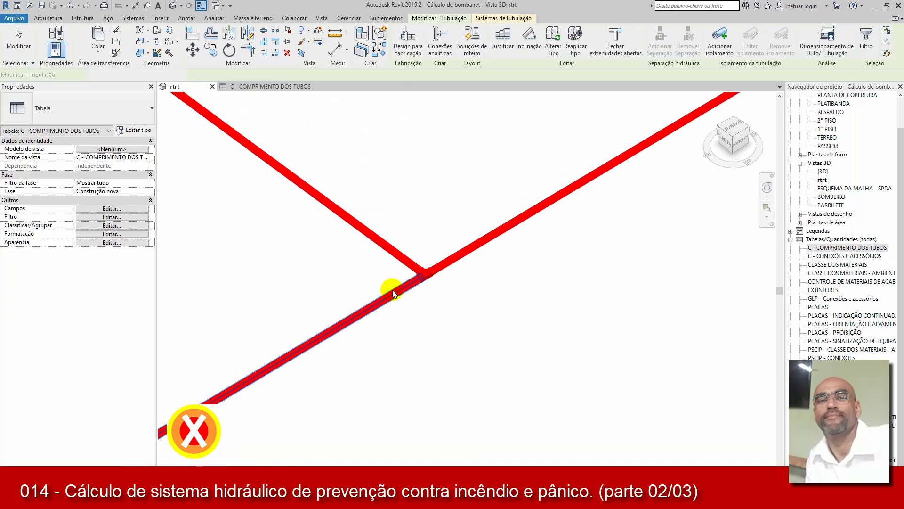
{"action": "left_click", "coordinate": [400, 278]}
{"action": "scroll", "coordinate": [410, 273], "scroll_direction": "down", "scroll_amount": 3}
{"action": "scroll", "coordinate": [354, 200], "scroll_direction": "up", "scroll_amount": 6}
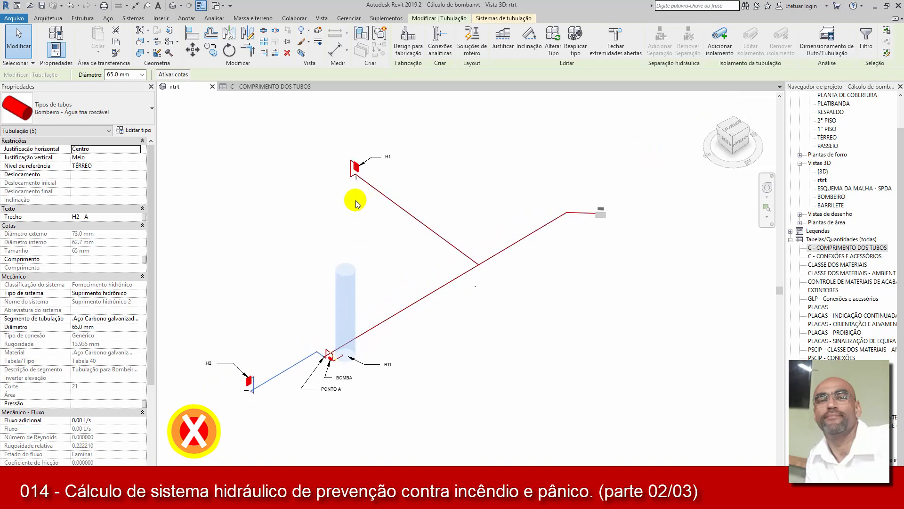
{"action": "scroll", "coordinate": [393, 204], "scroll_direction": "up", "scroll_amount": 4}
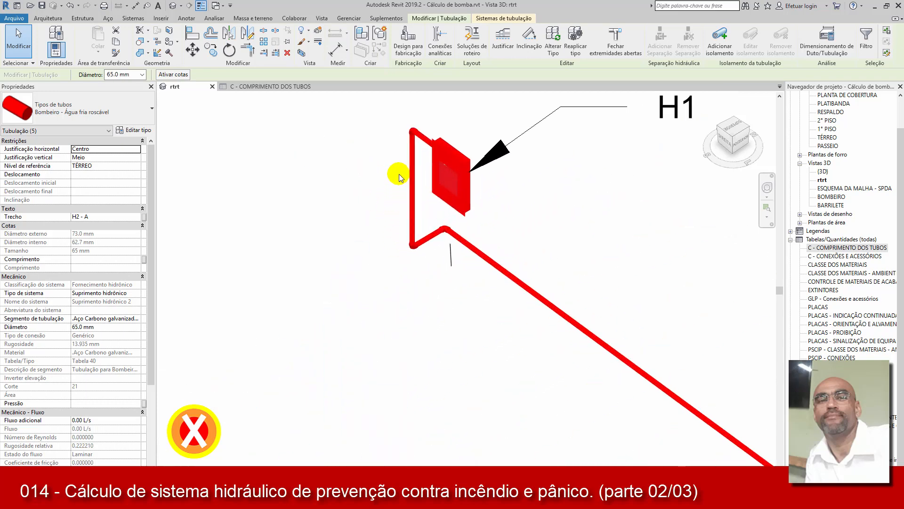
{"action": "left_click", "coordinate": [372, 162]}
{"action": "middle_click_drag", "start_coordinate": [365, 167], "coordinate": [363, 200]}
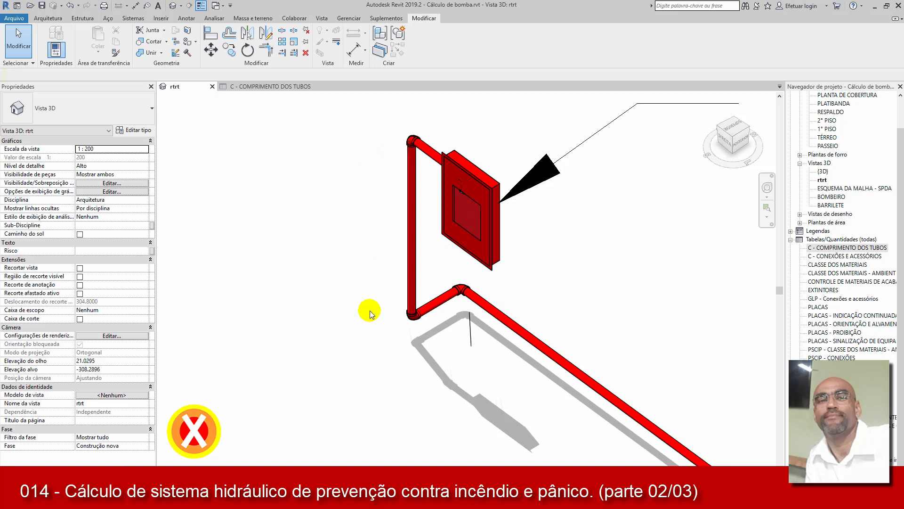
Check the elbows along the pipe run from hydrant H1, one after another
{"action": "scroll", "coordinate": [391, 330], "scroll_direction": "down", "scroll_amount": 2}
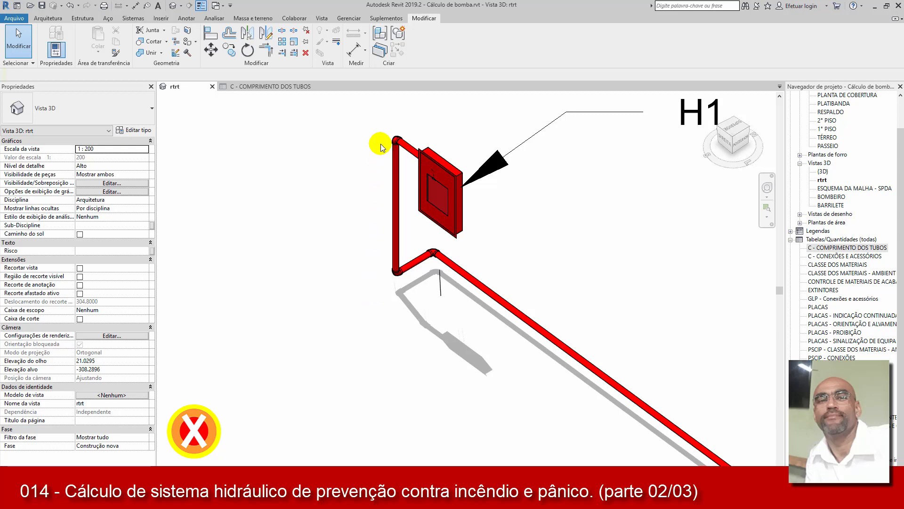
{"action": "scroll", "coordinate": [391, 137], "scroll_direction": "up", "scroll_amount": 3}
{"action": "left_click", "coordinate": [402, 137]}
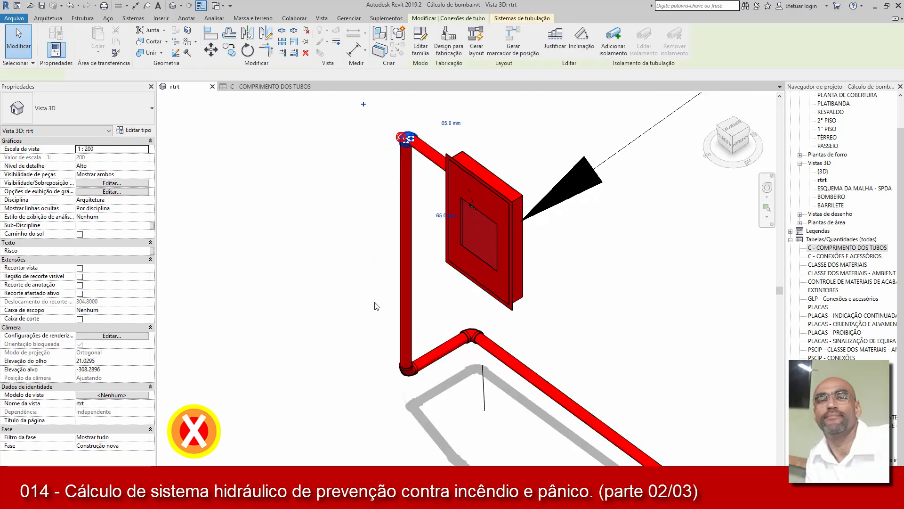
{"action": "left_click", "coordinate": [398, 374]}
{"action": "left_click", "coordinate": [467, 329]}
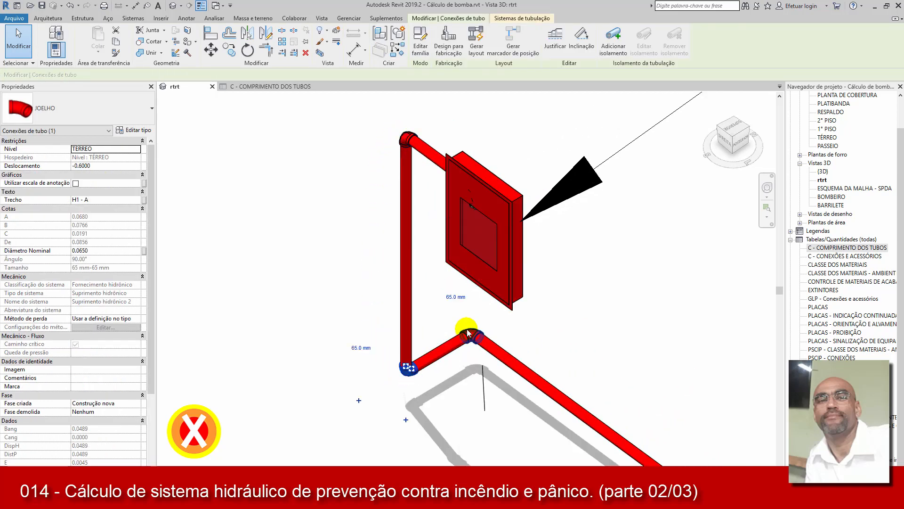
{"action": "left_click", "coordinate": [586, 311]}
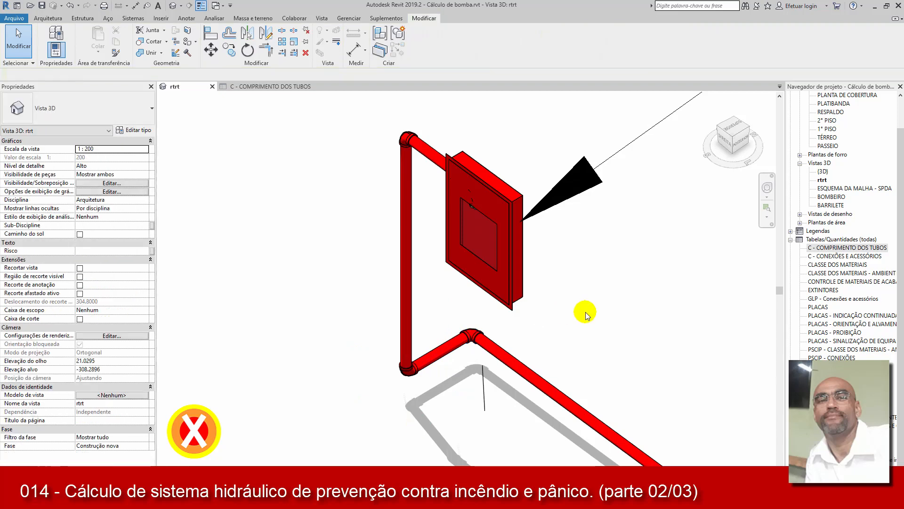
Open the C - CONEXÕES E ACESSÓRIOS schedule and review the fittings and quantities listed for section H1 - A
{"action": "left_click", "coordinate": [832, 257]}
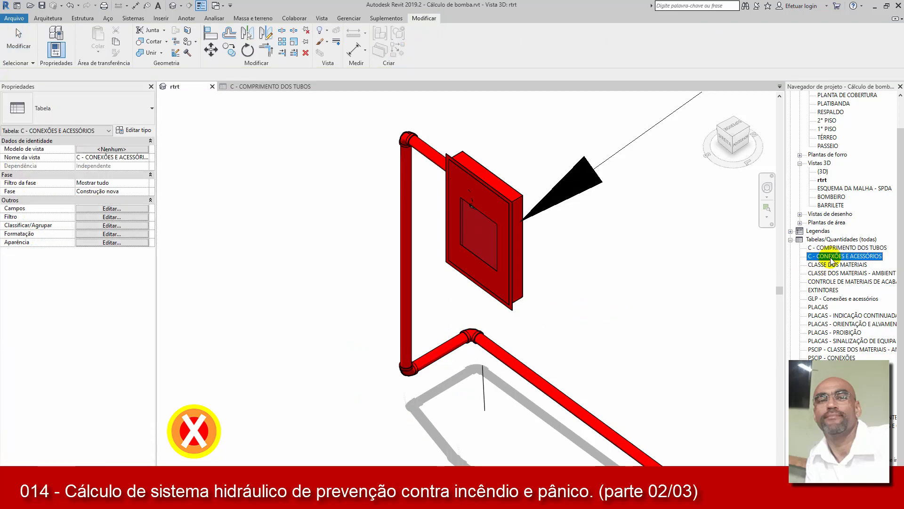
{"action": "double_click", "coordinate": [832, 257]}
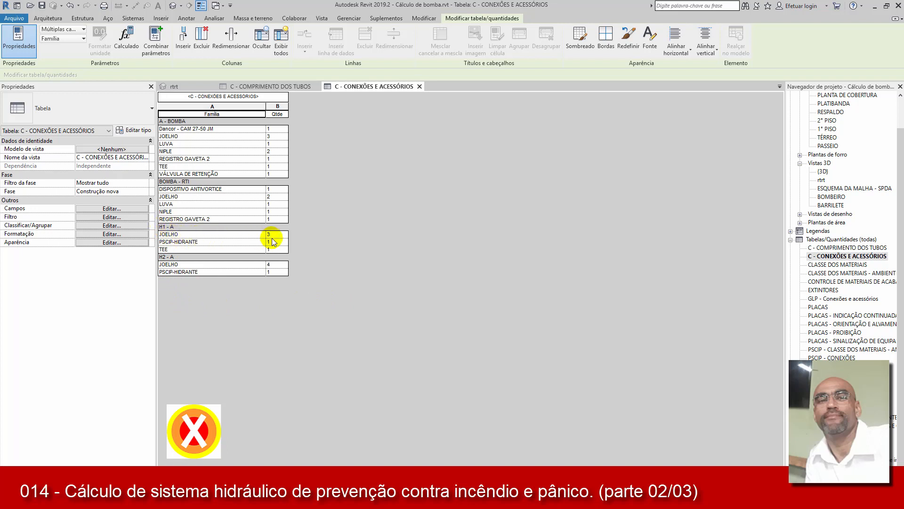
{"action": "left_click", "coordinate": [212, 243]}
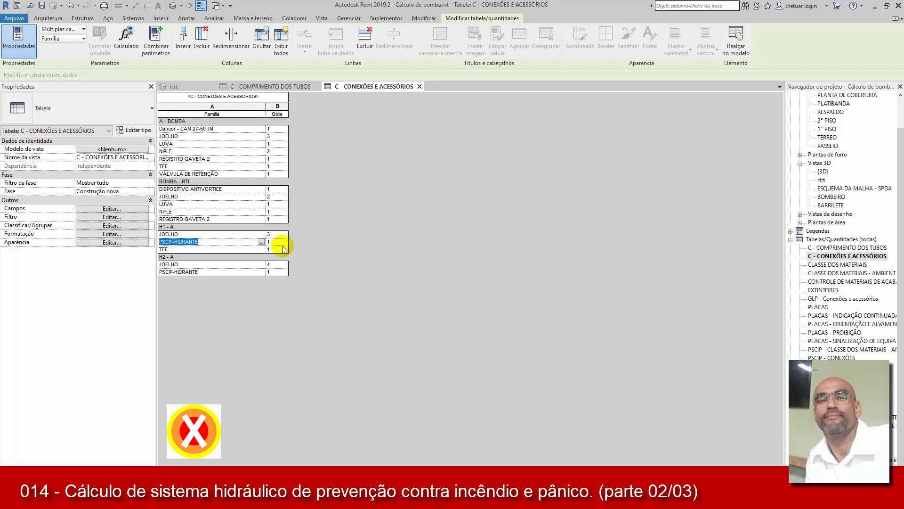
{"action": "left_click", "coordinate": [236, 249]}
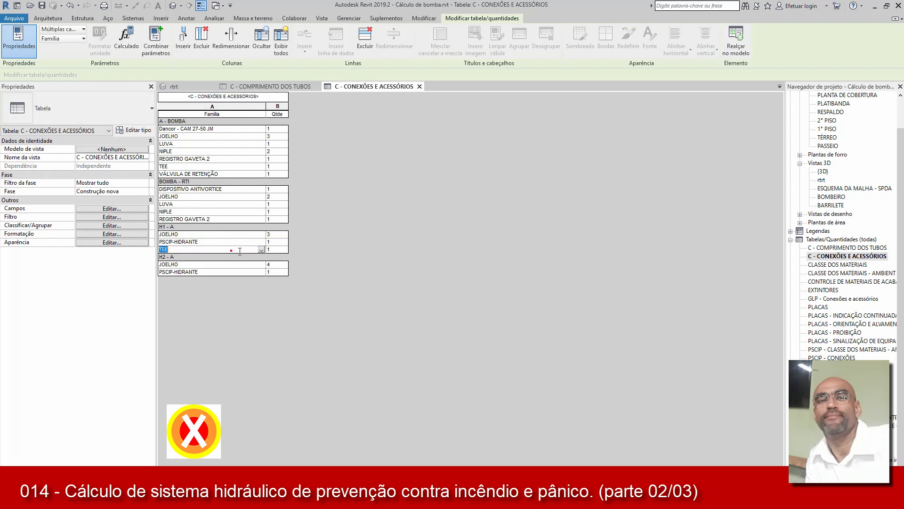
{"action": "left_click", "coordinate": [273, 234]}
{"action": "left_click", "coordinate": [274, 251]}
Switch to XAMÃ's pump calculation, open the Conexões dialog for section H1 - A and place it clear of the Revit schedule
{"action": "key", "text": "alt+Tab"}
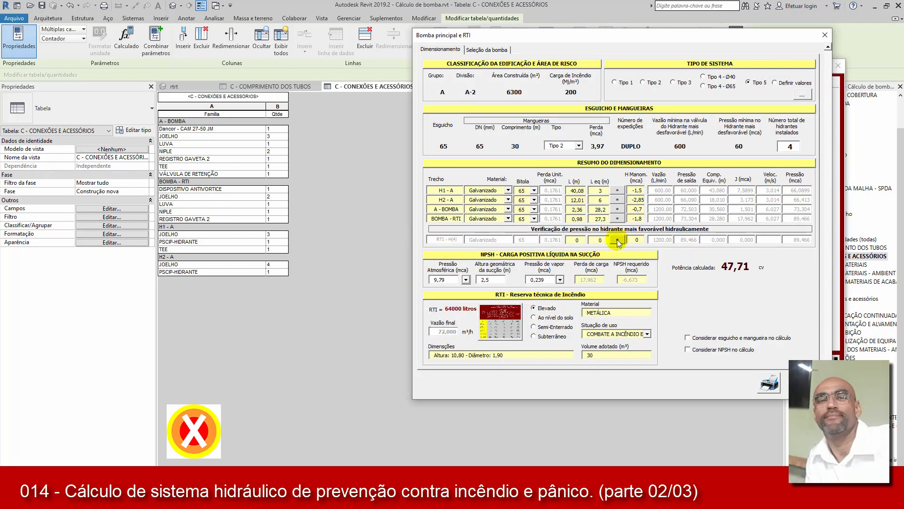
{"action": "double_click", "coordinate": [599, 191]}
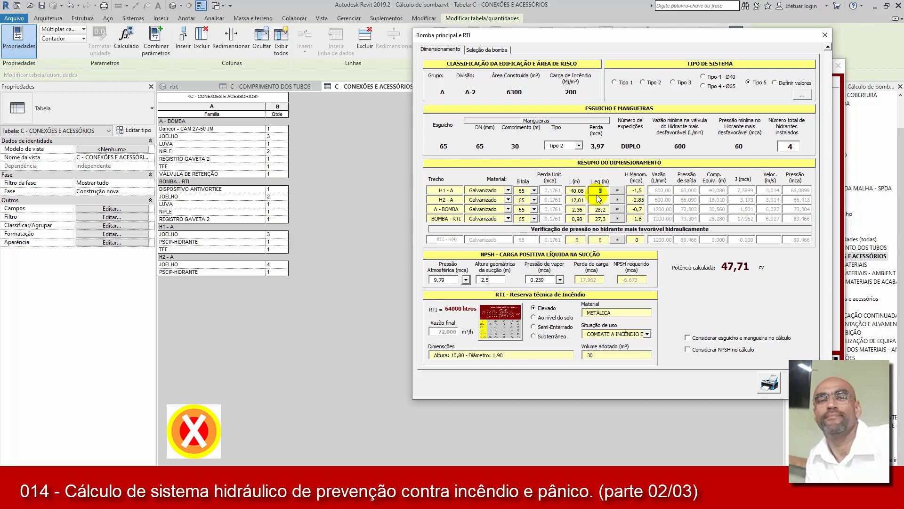
{"action": "left_click", "coordinate": [618, 190]}
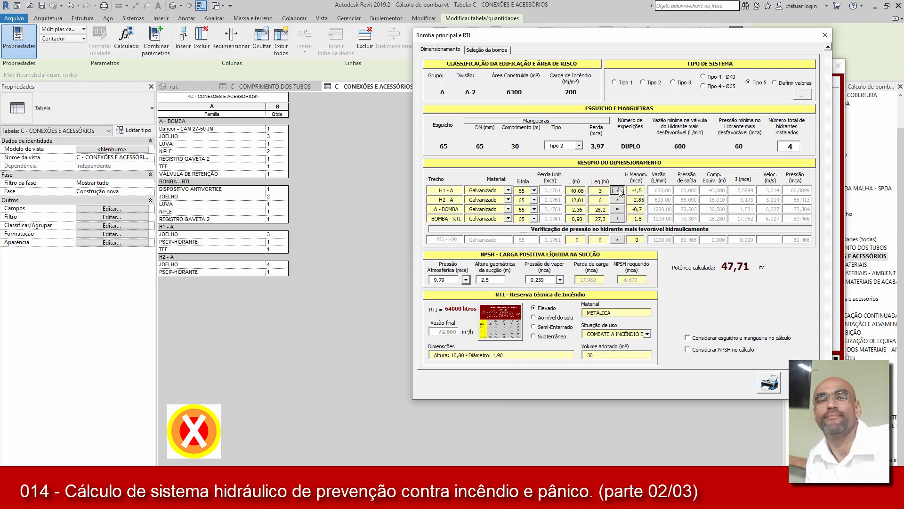
{"action": "left_click", "coordinate": [618, 190]}
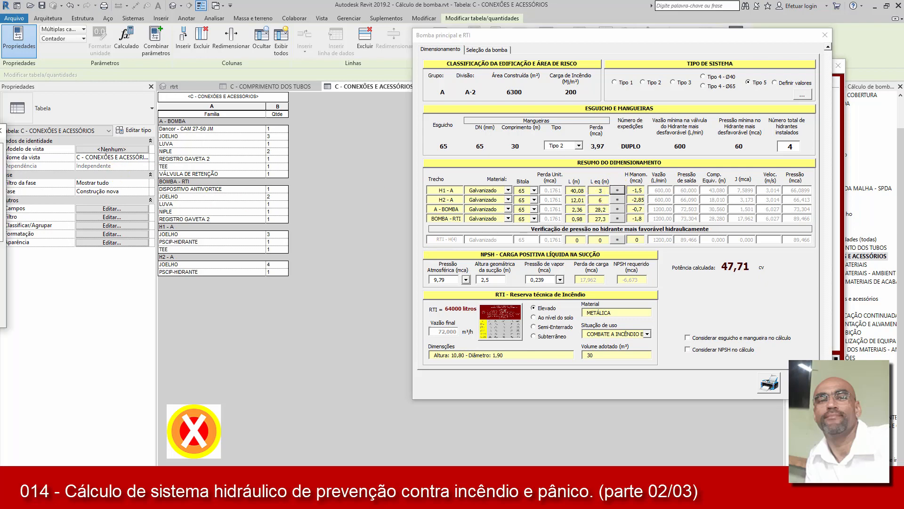
{"action": "left_click_drag", "start_coordinate": [0, 127], "coordinate": [713, 119]}
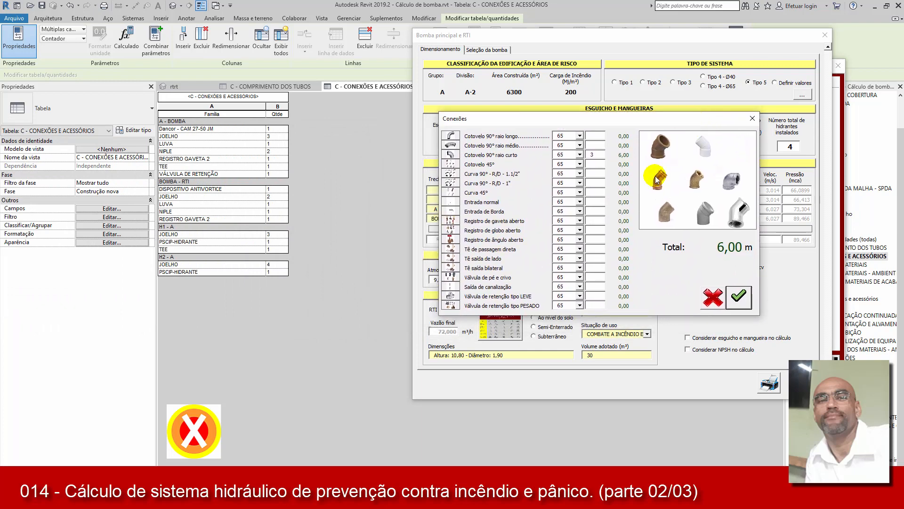
{"action": "left_click", "coordinate": [572, 131]}
{"action": "left_click_drag", "start_coordinate": [581, 120], "coordinate": [583, 126]}
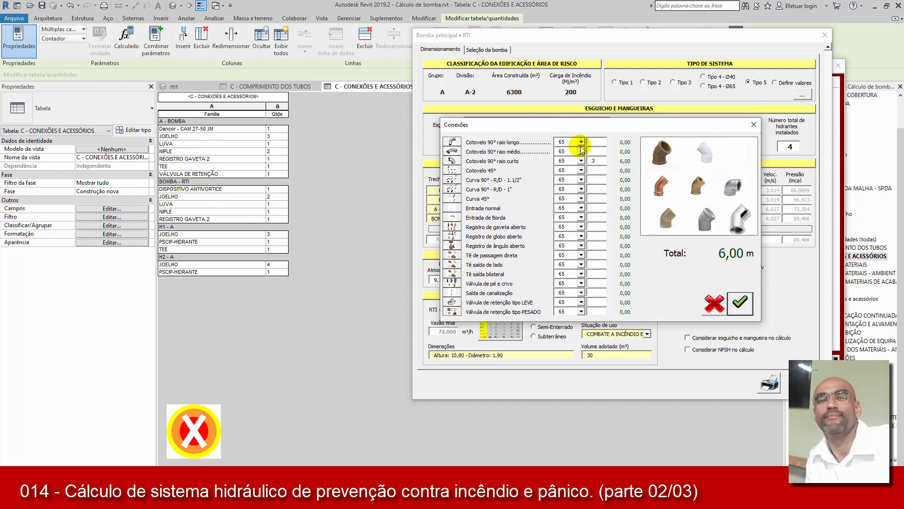
{"action": "left_click_drag", "start_coordinate": [580, 125], "coordinate": [653, 255]}
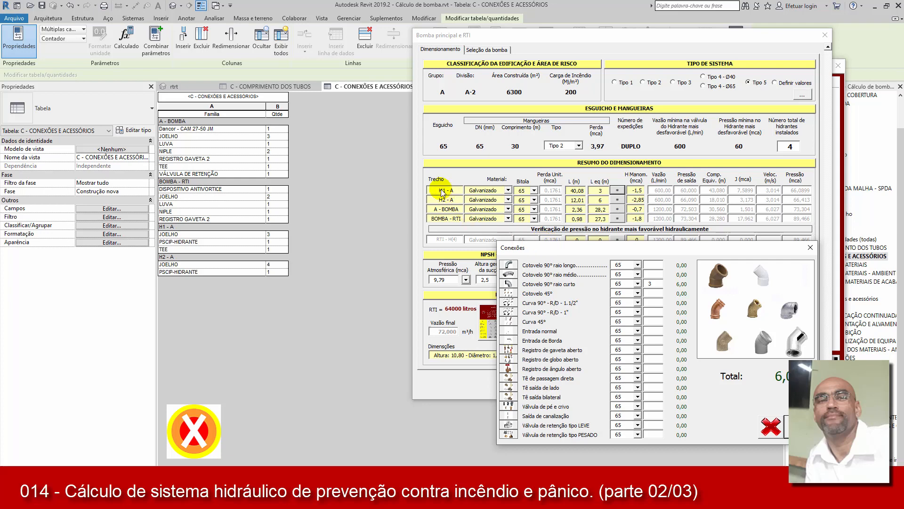
{"action": "left_click_drag", "start_coordinate": [560, 256], "coordinate": [541, 230]}
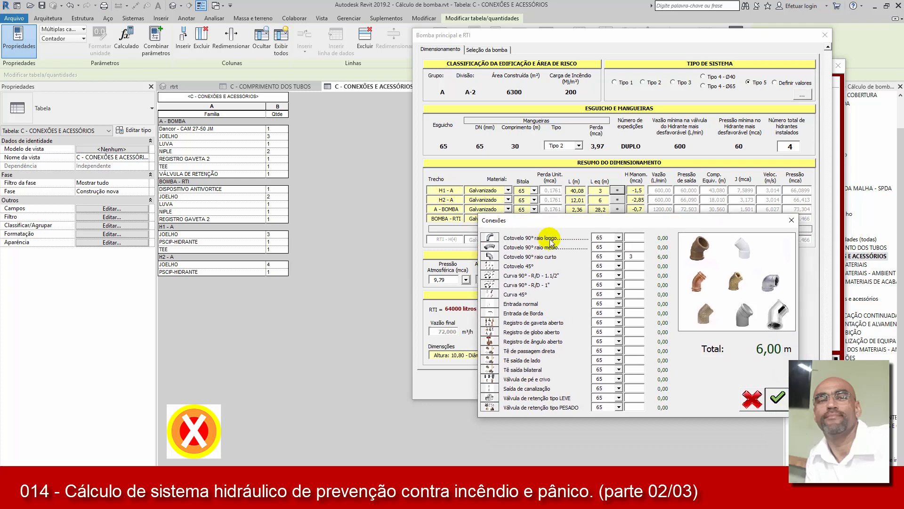
{"action": "left_click_drag", "start_coordinate": [601, 222], "coordinate": [595, 210]}
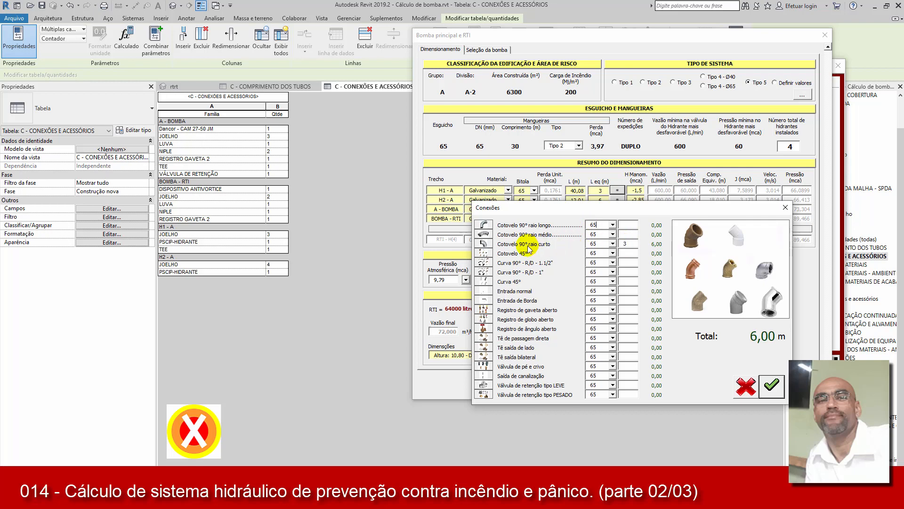
Add 1 Tê saída de lado and 1 Registro de ângulo aberto to section H1 - A, then accept its fittings
{"action": "left_click", "coordinate": [625, 244]}
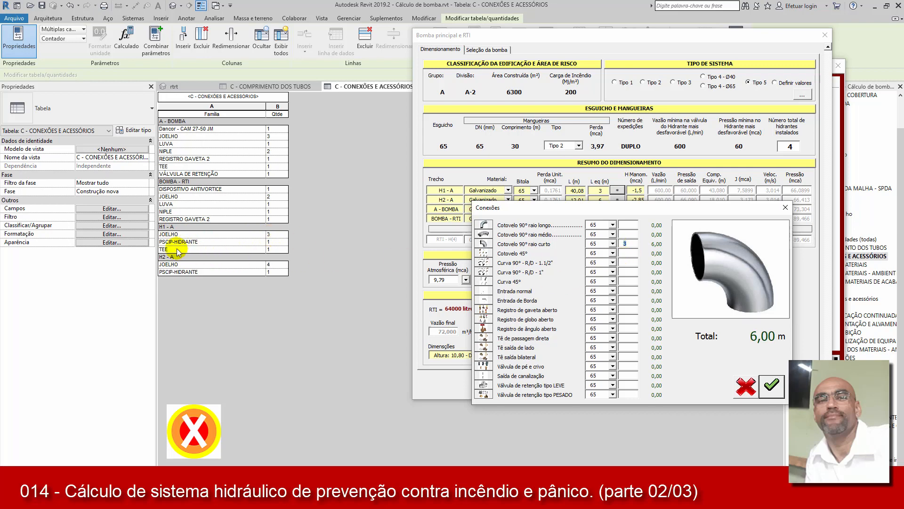
{"action": "left_click", "coordinate": [634, 346]}
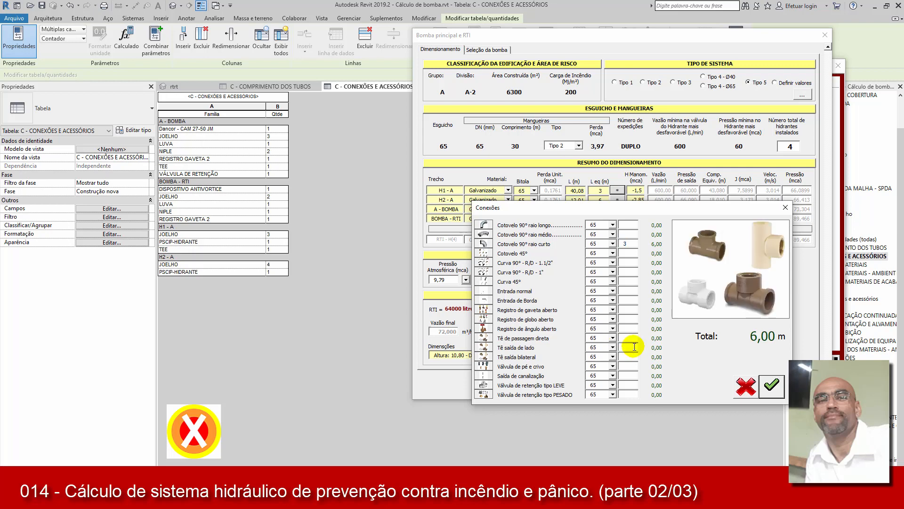
{"action": "left_click", "coordinate": [633, 337]}
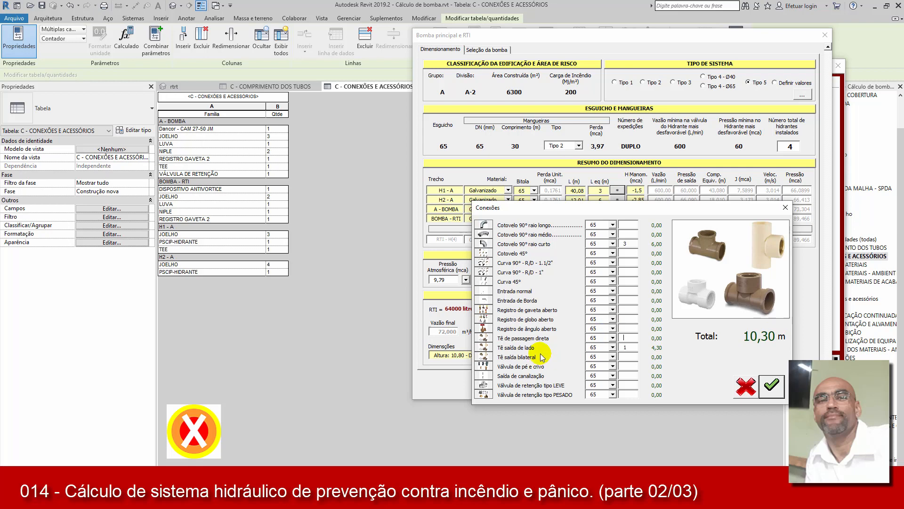
{"action": "left_click", "coordinate": [629, 328]}
{"action": "type", "text": "1"}
{"action": "left_click_drag", "start_coordinate": [618, 211], "coordinate": [556, 225]}
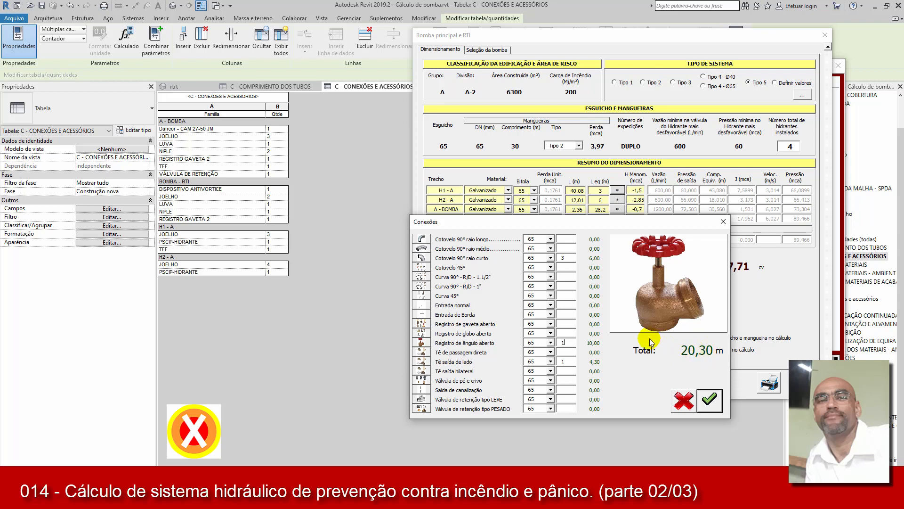
{"action": "left_click", "coordinate": [574, 258]}
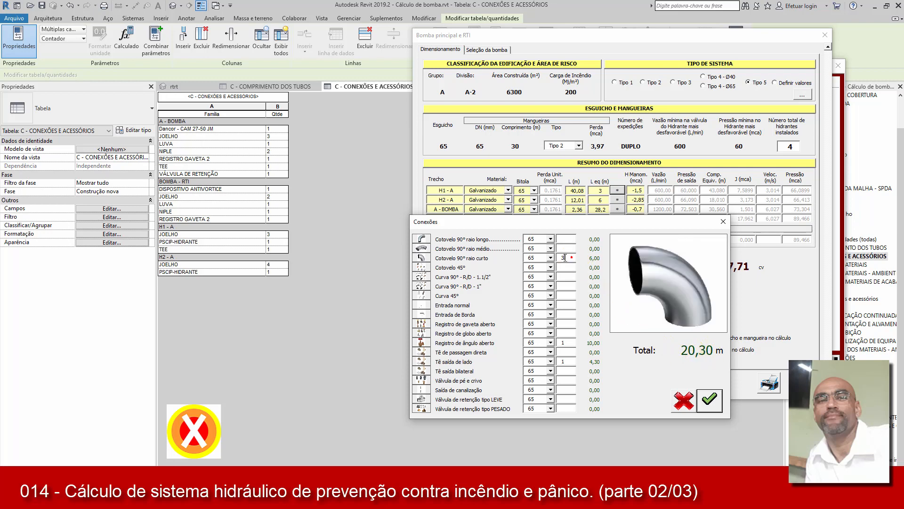
{"action": "left_click", "coordinate": [567, 343]}
{"action": "left_click", "coordinate": [564, 361]}
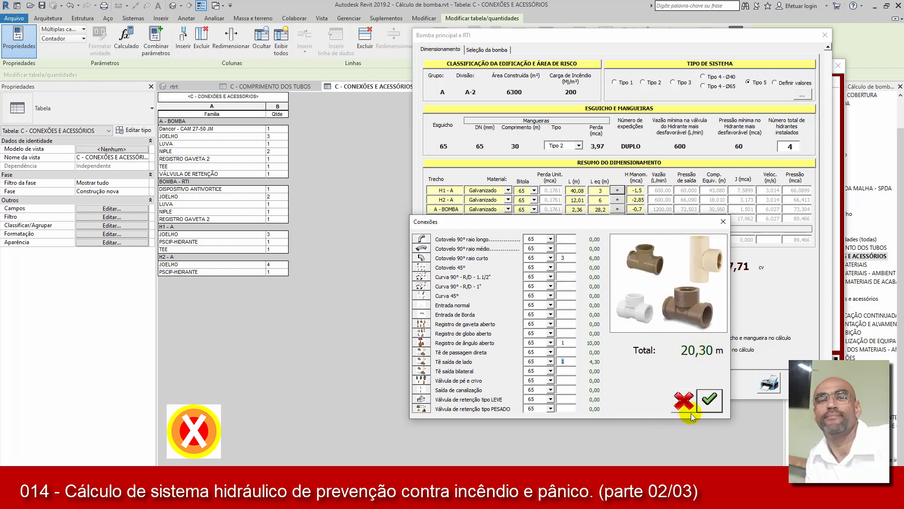
{"action": "left_click", "coordinate": [709, 399]}
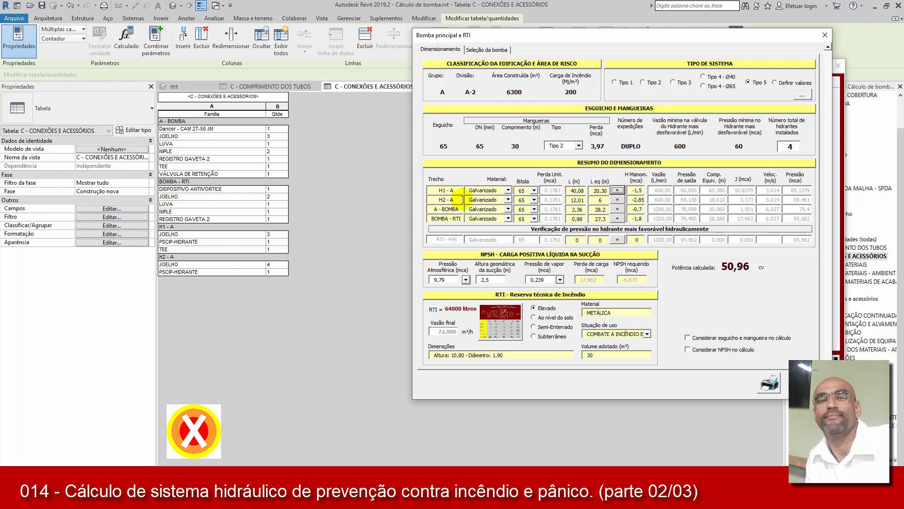
Set section H2 - A's fittings to 4 Cotovelo 90° raio curto and 1 Registro de ângulo aberto, and accept them
{"action": "left_click", "coordinate": [618, 202]}
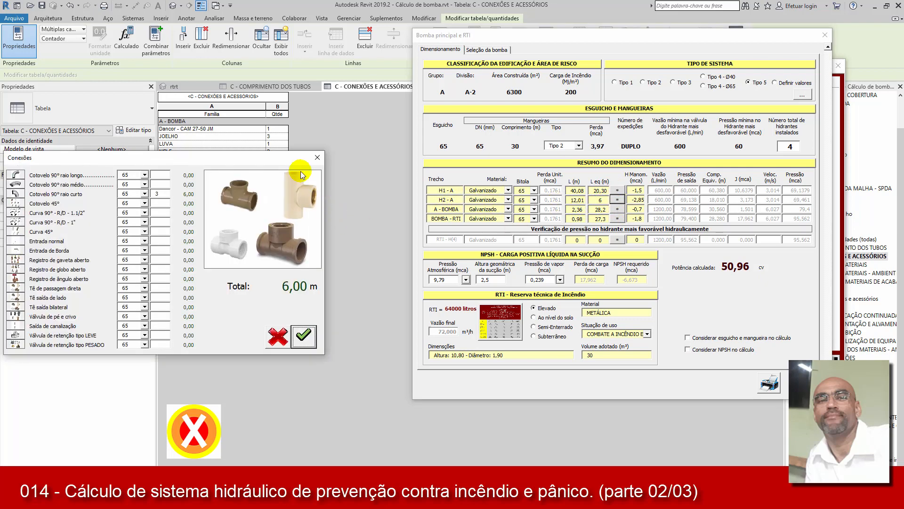
{"action": "left_click_drag", "start_coordinate": [270, 150], "coordinate": [641, 116]}
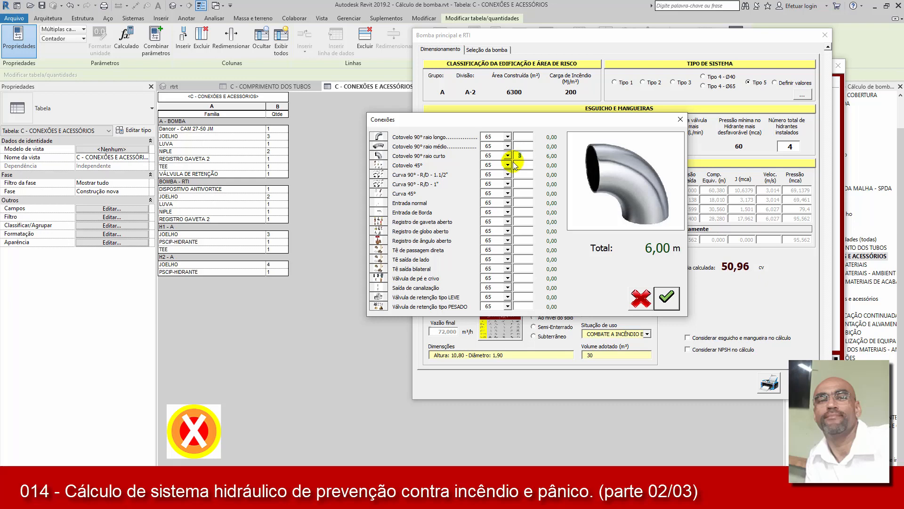
{"action": "type", "text": "4"}
{"action": "left_click", "coordinate": [523, 240]}
{"action": "type", "text": "1"}
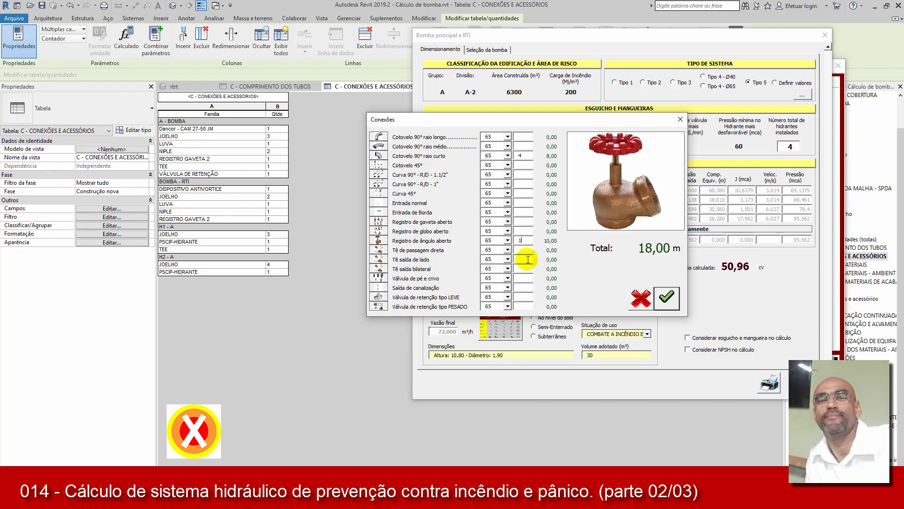
{"action": "left_click", "coordinate": [528, 259]}
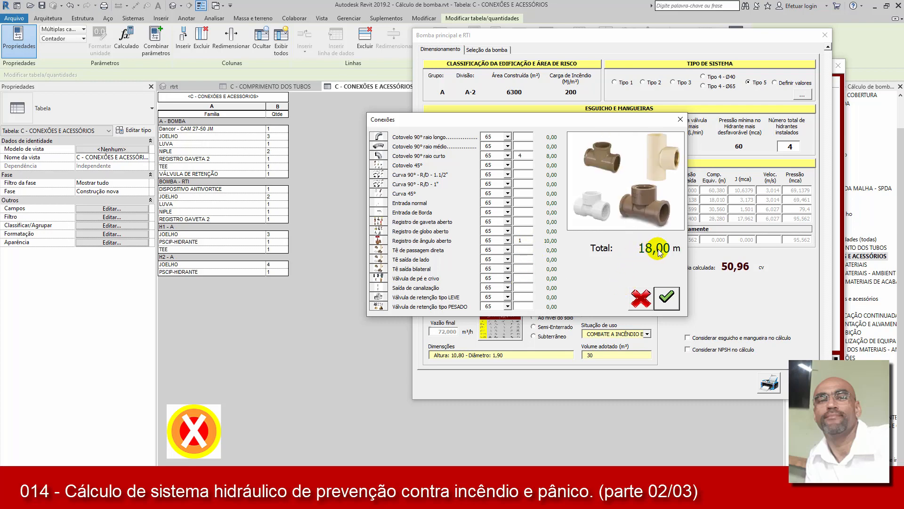
{"action": "left_click", "coordinate": [666, 300]}
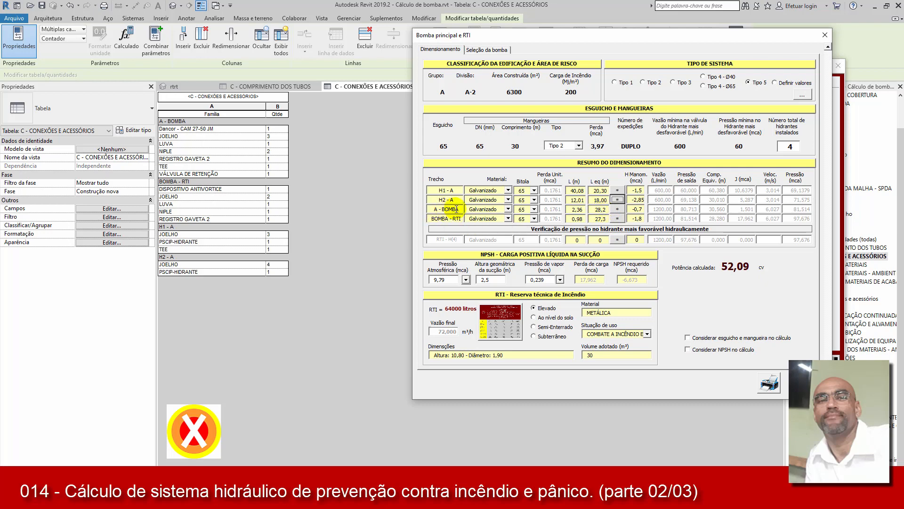
Open section A - BOMBA's Conexões dialog clear of the Revit schedule and set Cotovelo 90° raio curto to 2
{"action": "left_click", "coordinate": [616, 210]}
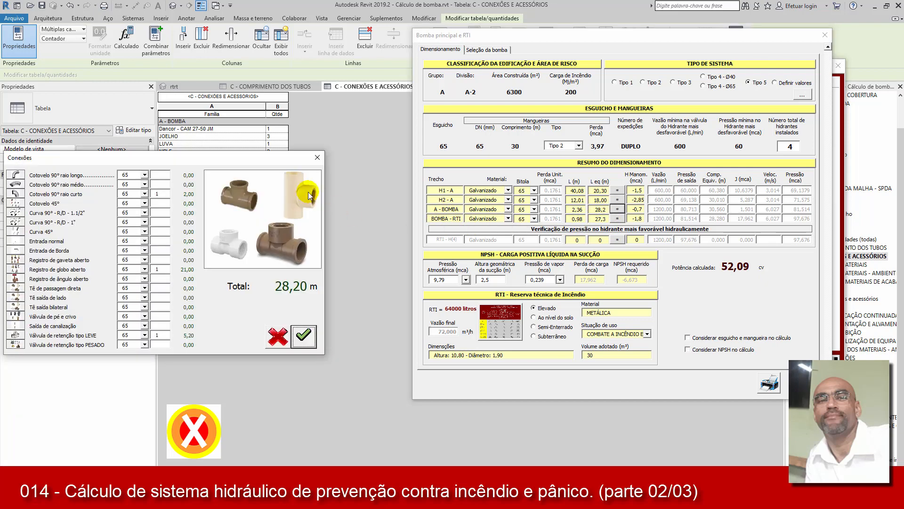
{"action": "left_click_drag", "start_coordinate": [261, 158], "coordinate": [648, 159]}
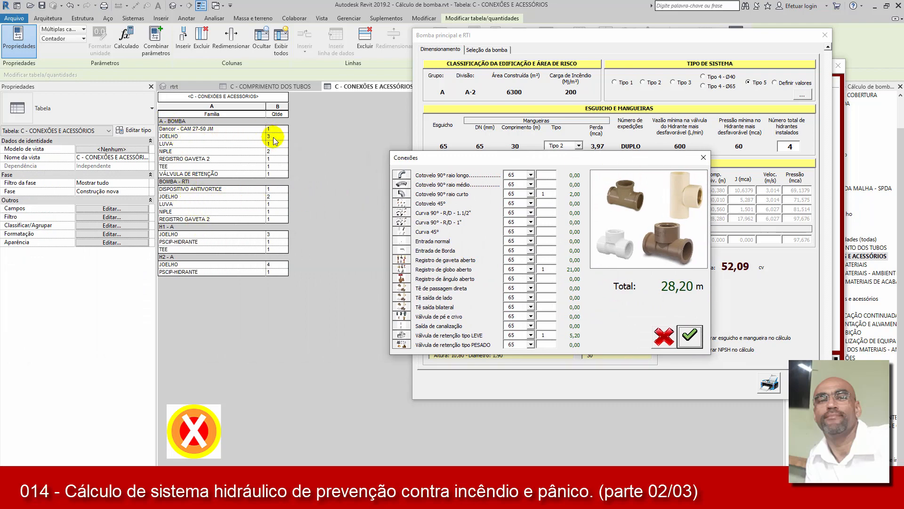
{"action": "left_click", "coordinate": [542, 194]}
{"action": "double_click", "coordinate": [542, 193]}
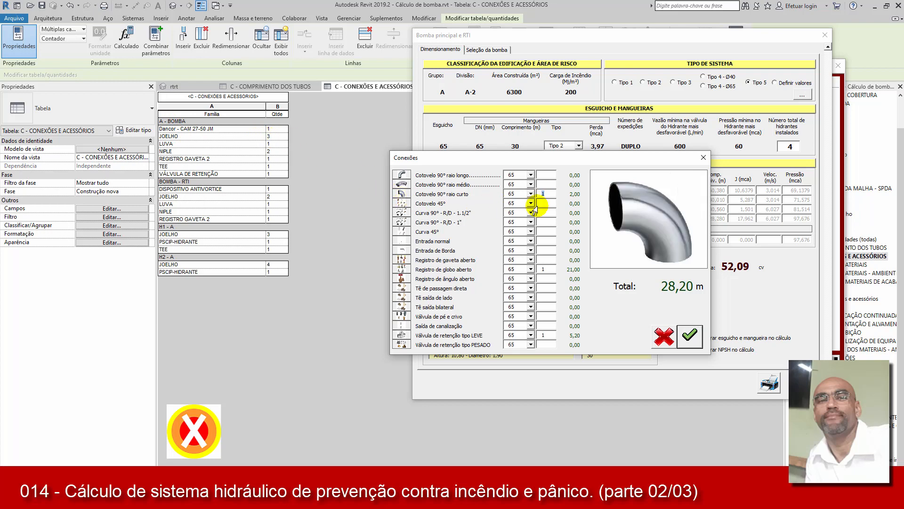
{"action": "type", "text": "2"}
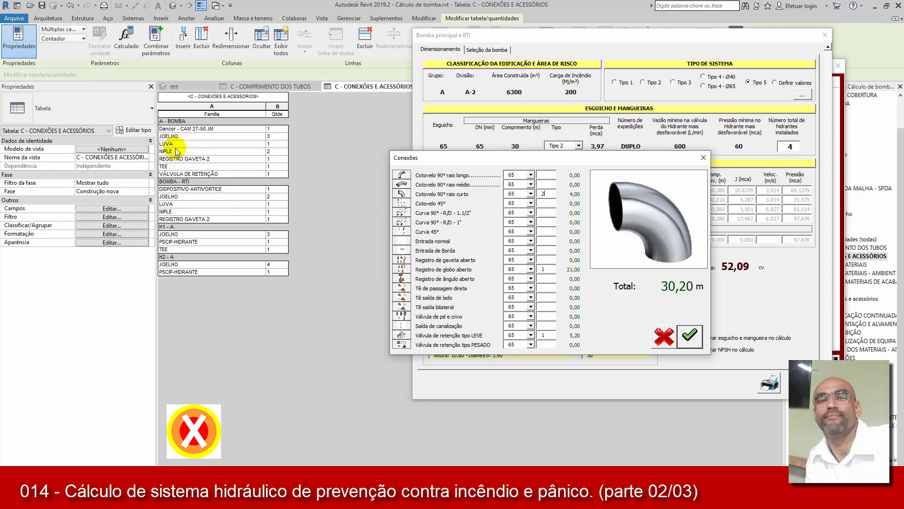
{"action": "left_click", "coordinate": [273, 160]}
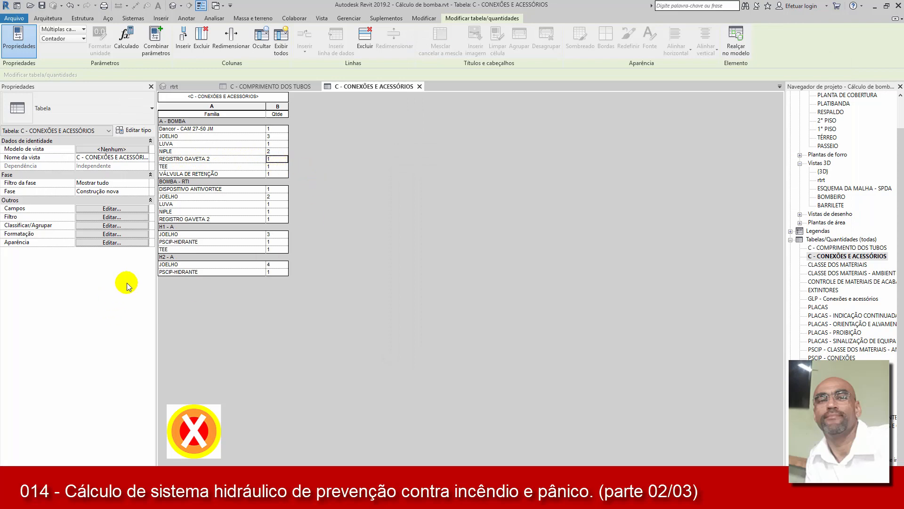
{"action": "left_click", "coordinate": [141, 499]}
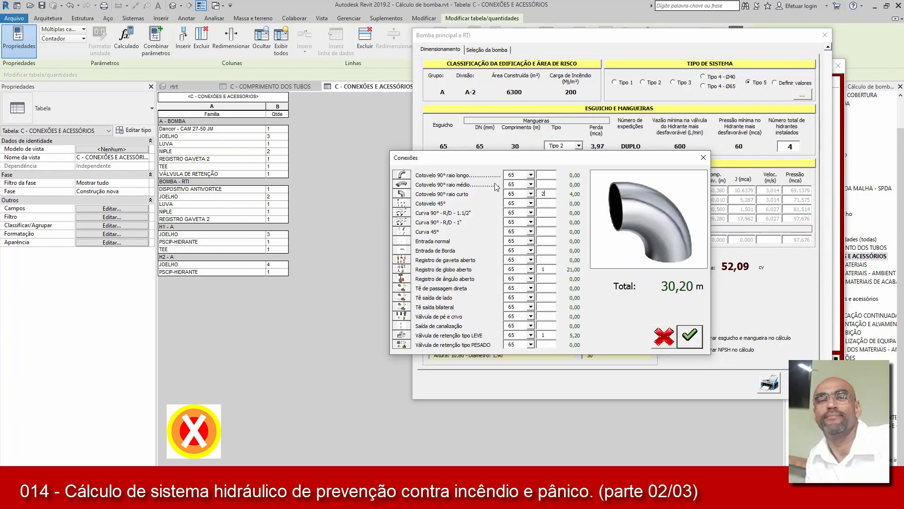
Set section A - BOMBA's Registro de gaveta aberto to 2 and clear its Registro de globo aberto quantity
{"action": "left_click", "coordinate": [547, 212]}
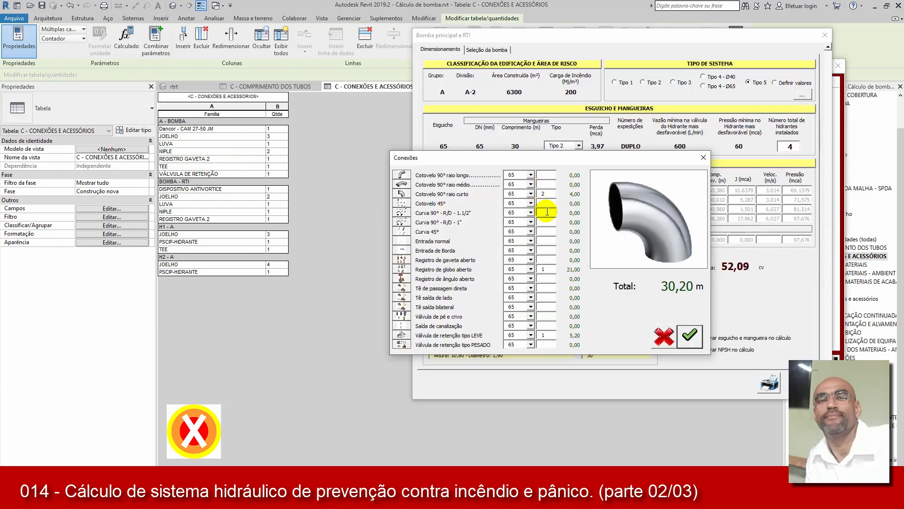
{"action": "left_click", "coordinate": [550, 261]}
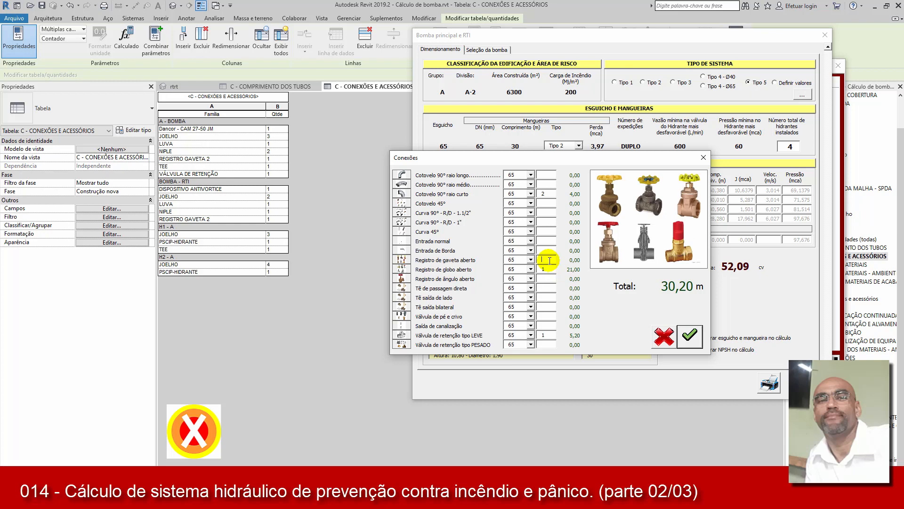
{"action": "type", "text": "2"}
{"action": "left_click", "coordinate": [550, 270]}
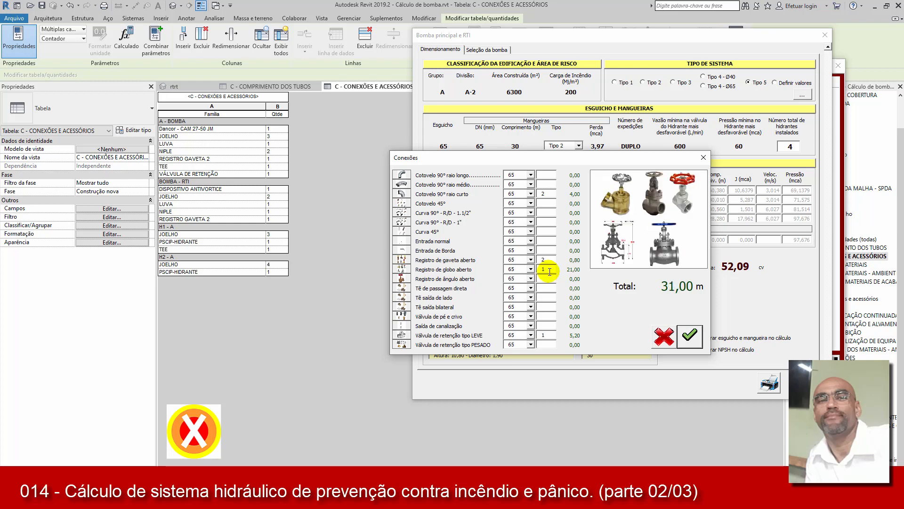
{"action": "left_click", "coordinate": [548, 271]}
{"action": "left_click_drag", "start_coordinate": [548, 269], "coordinate": [539, 275]}
{"action": "key", "text": "BackSpace"}
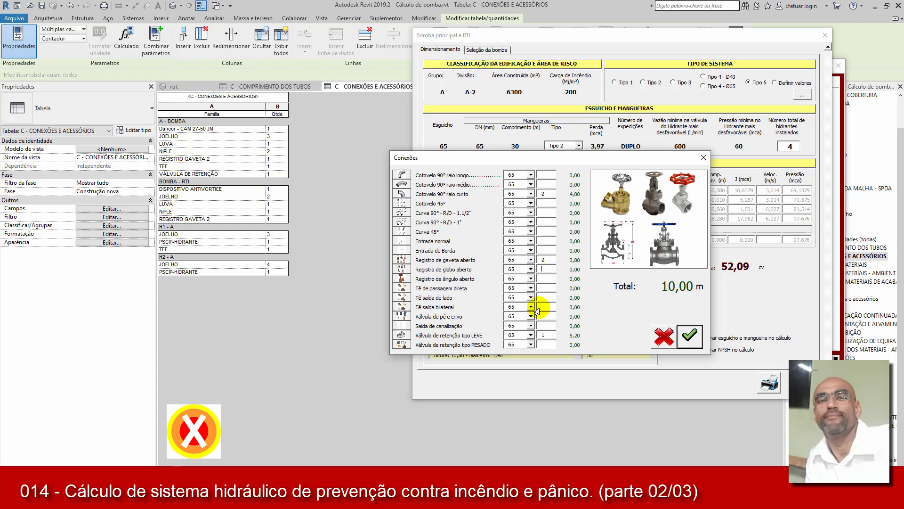
Add 1 Tê saída bilateral to section A - BOMBA and accept its fittings with 1 Válvula de retenção tipo LEVE
{"action": "left_click", "coordinate": [545, 288]}
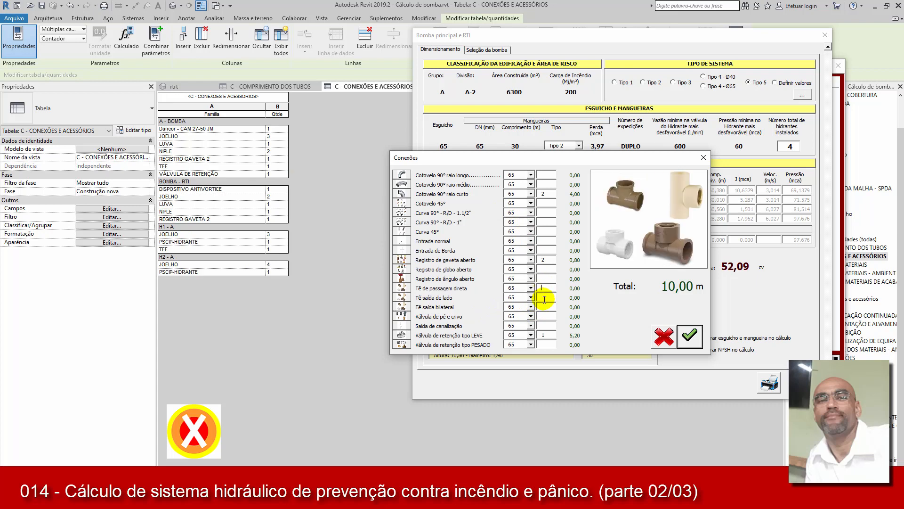
{"action": "left_click", "coordinate": [544, 308]}
{"action": "type", "text": "1"}
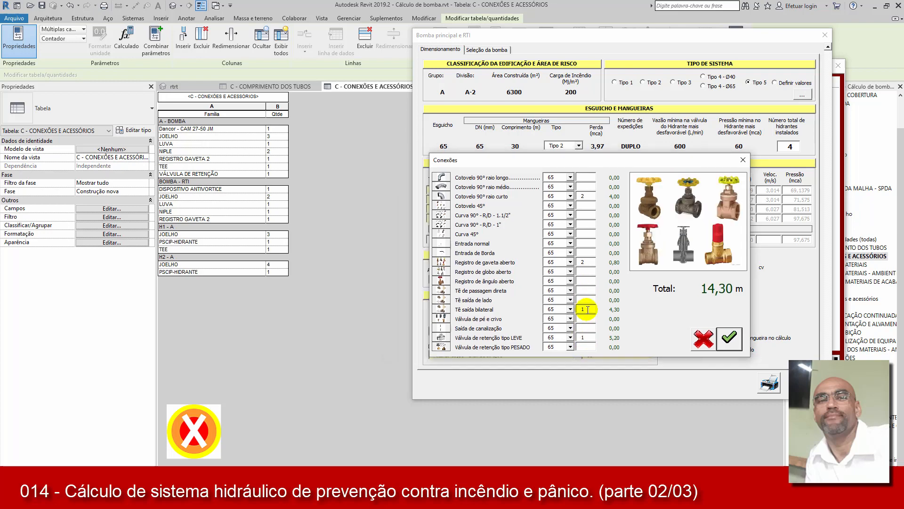
{"action": "left_click", "coordinate": [589, 308]}
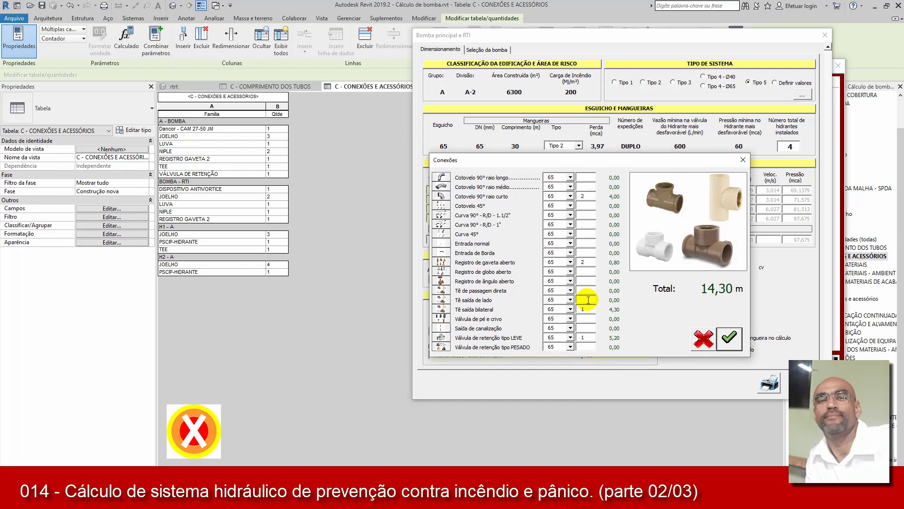
{"action": "left_click", "coordinate": [583, 337]}
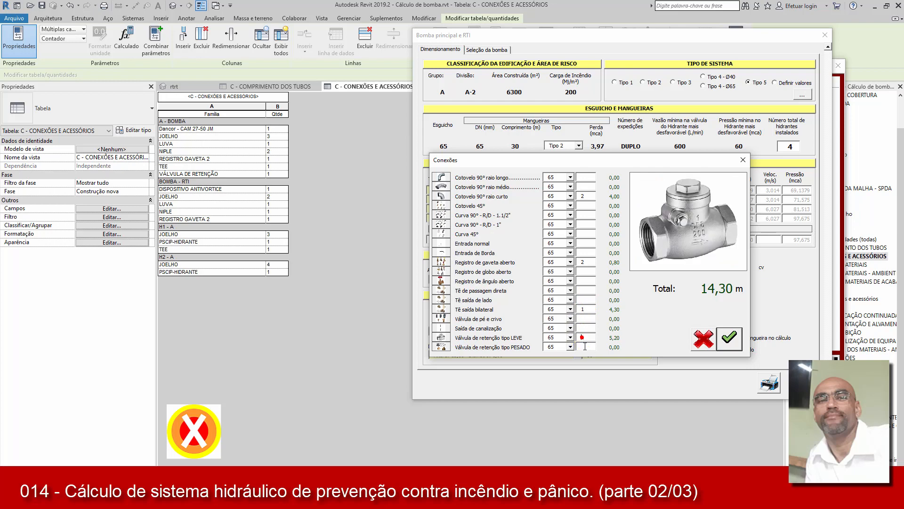
{"action": "left_click", "coordinate": [586, 348]}
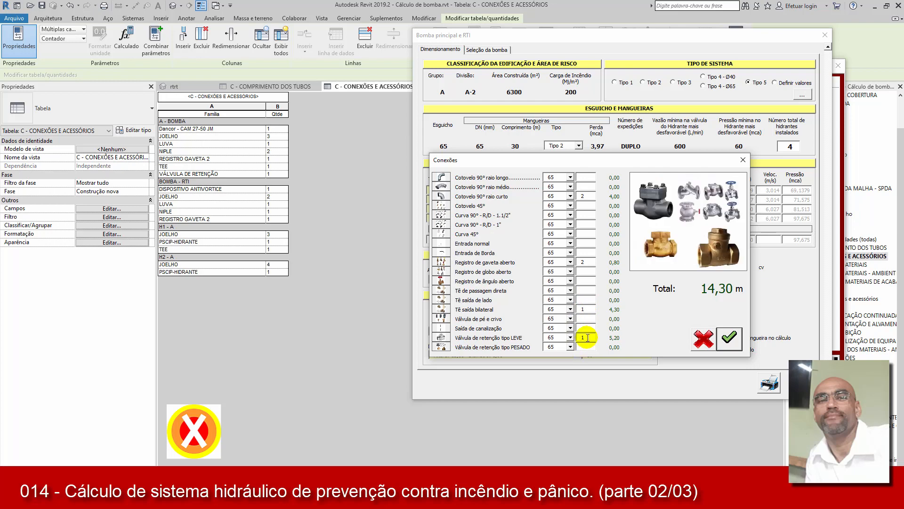
{"action": "left_click", "coordinate": [587, 338]}
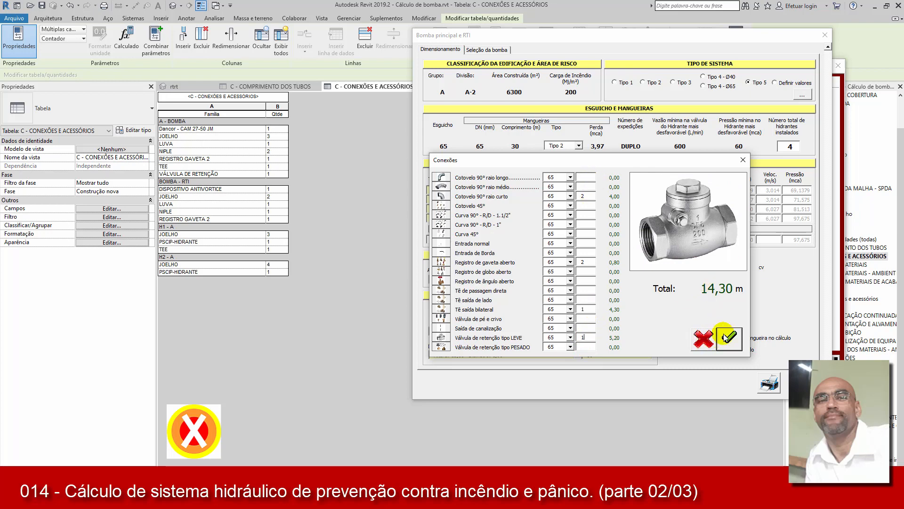
{"action": "left_click", "coordinate": [731, 340]}
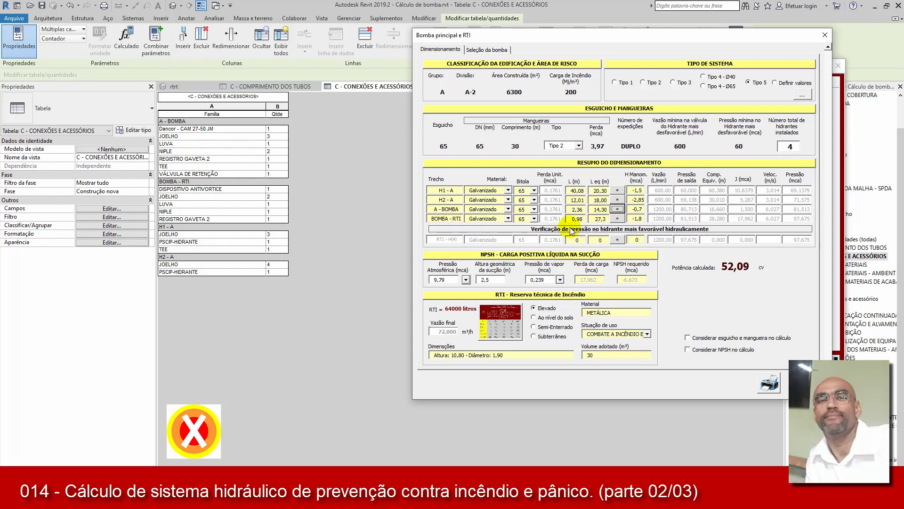
Set section BOMBA - RTI to 2 Cotovelo 90° raio curto, 1 Registro de gaveta aberto and 0 Tê saída bilateral, clear Registro de globo aberto, and accept
{"action": "left_click", "coordinate": [617, 218]}
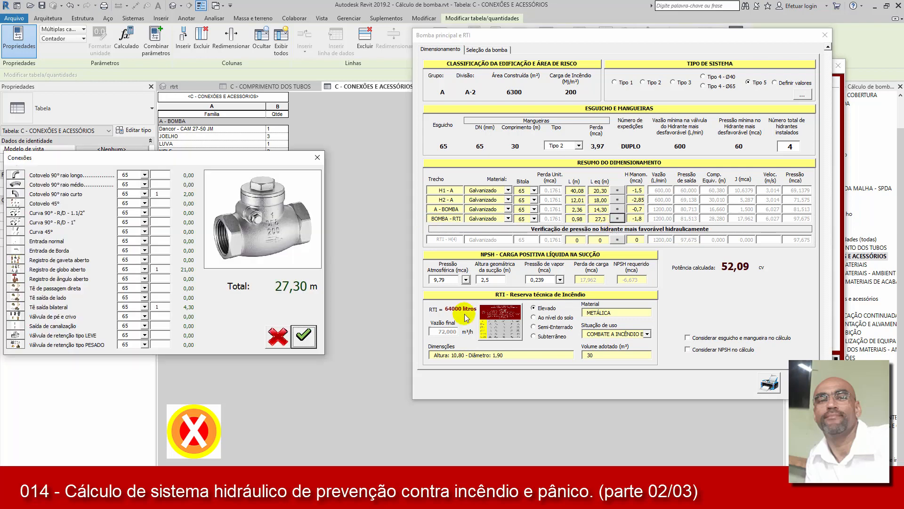
{"action": "left_click_drag", "start_coordinate": [290, 157], "coordinate": [687, 155]}
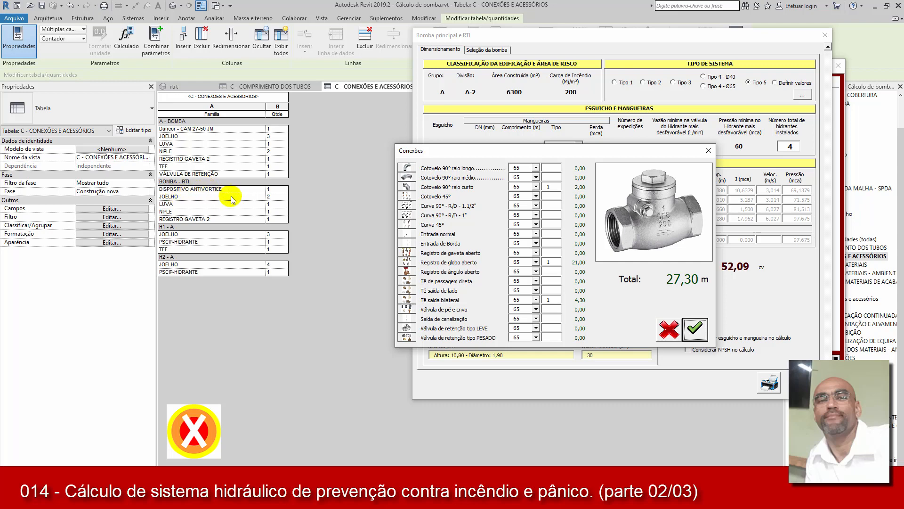
{"action": "left_click", "coordinate": [548, 187]}
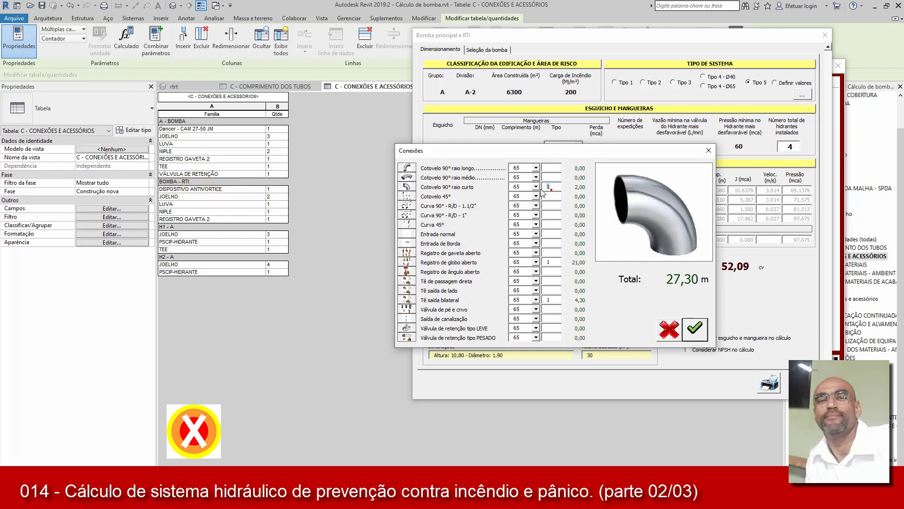
{"action": "type", "text": "2"}
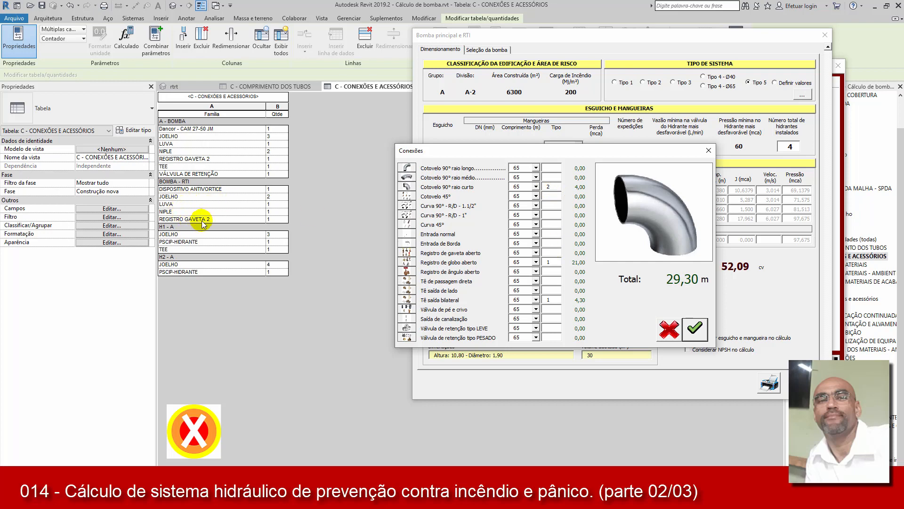
{"action": "left_click", "coordinate": [550, 265]}
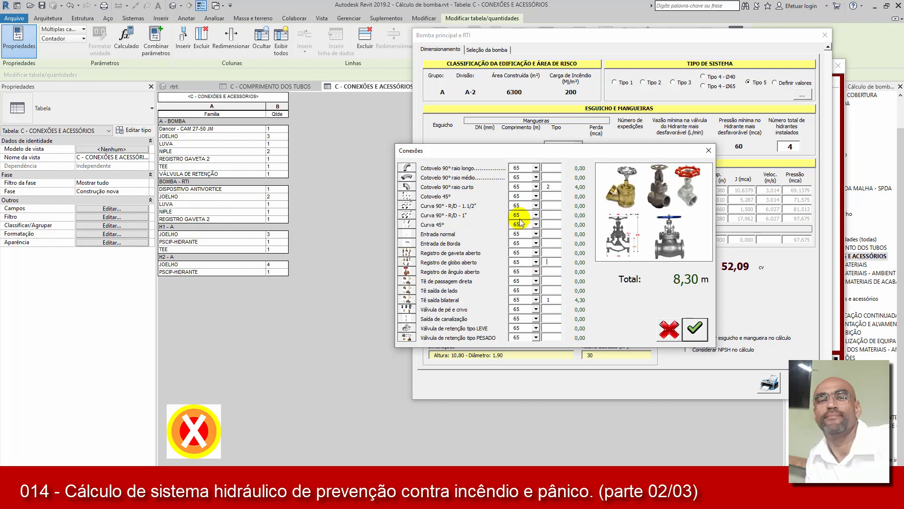
{"action": "left_click", "coordinate": [549, 253]}
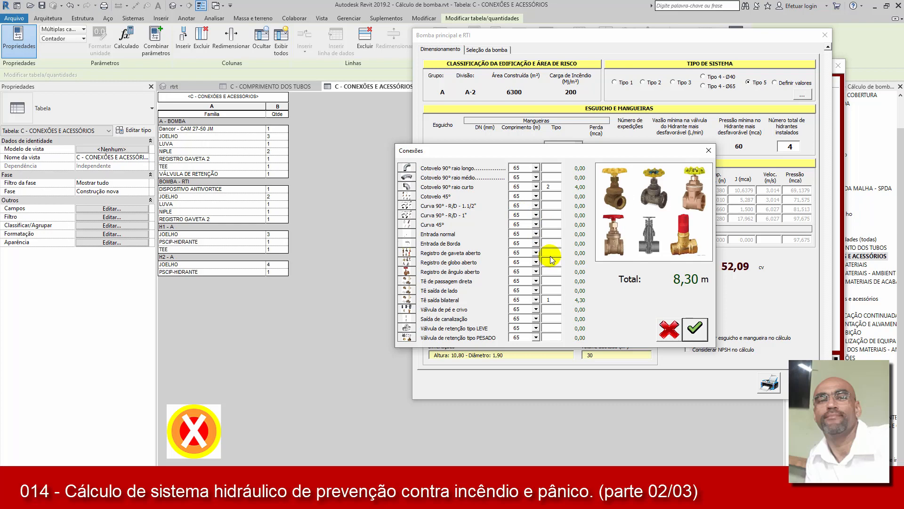
{"action": "left_click", "coordinate": [549, 300]}
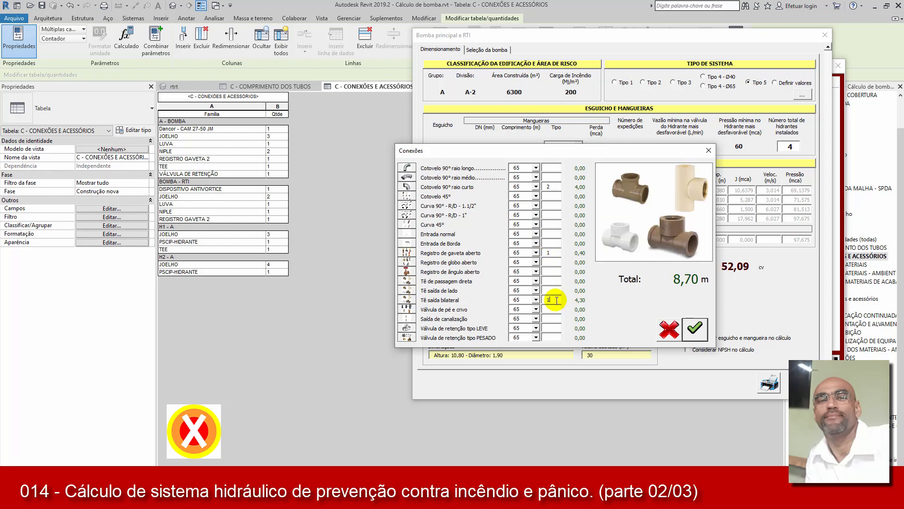
{"action": "type", "text": "0"}
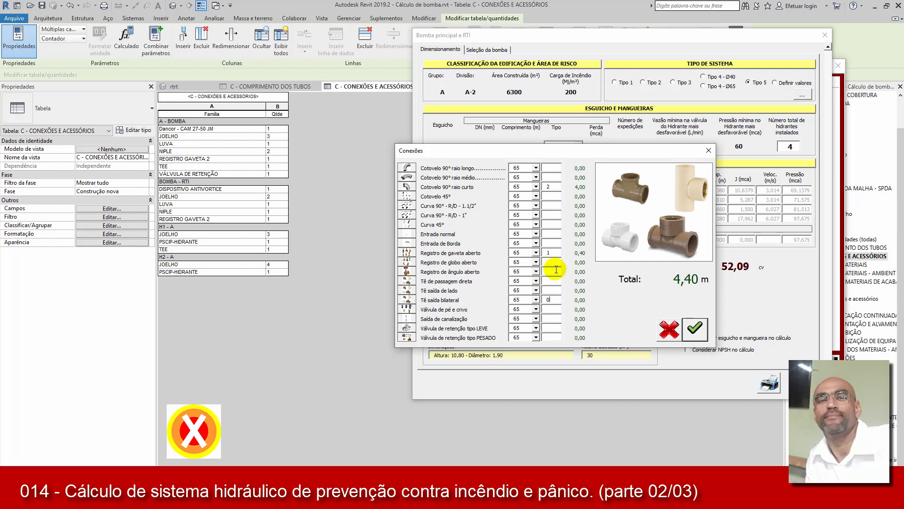
{"action": "left_click", "coordinate": [696, 329]}
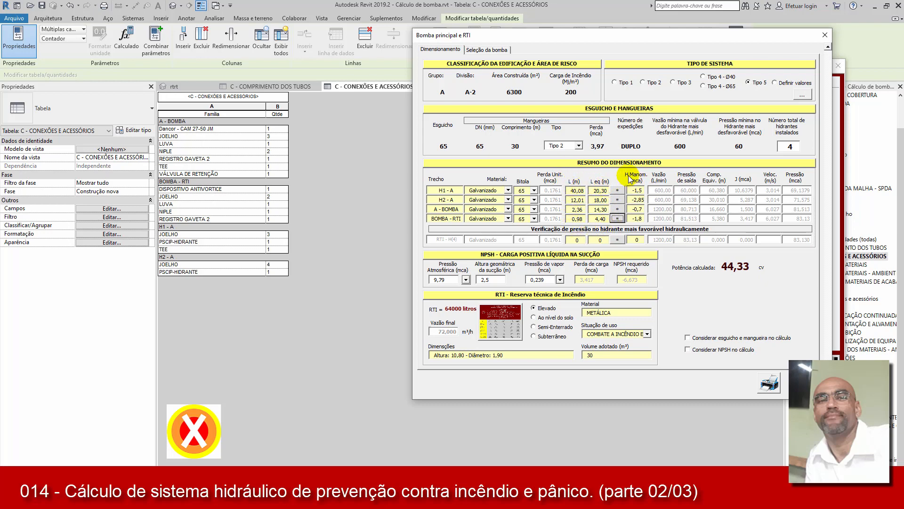
Check section H1 - A's pipe length and its equivalent fitting length in the sizing summary
{"action": "left_click", "coordinate": [575, 191]}
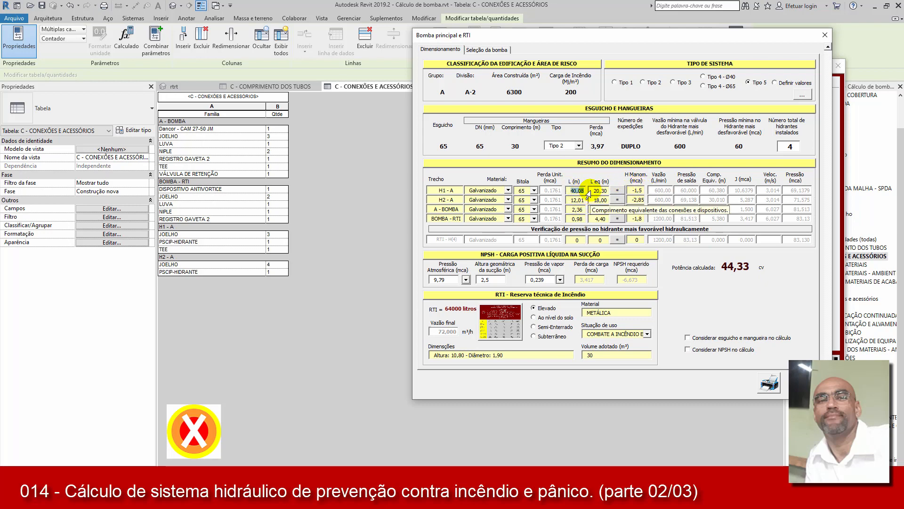
{"action": "left_click", "coordinate": [597, 190]}
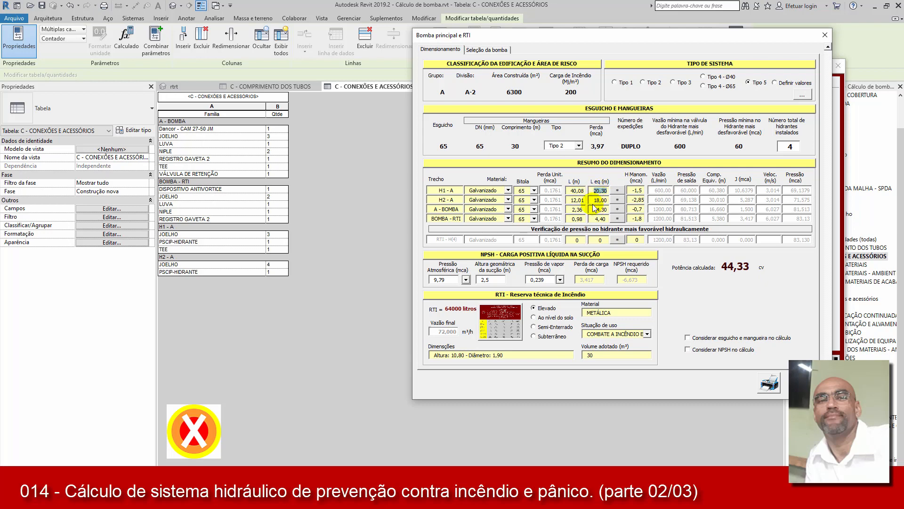